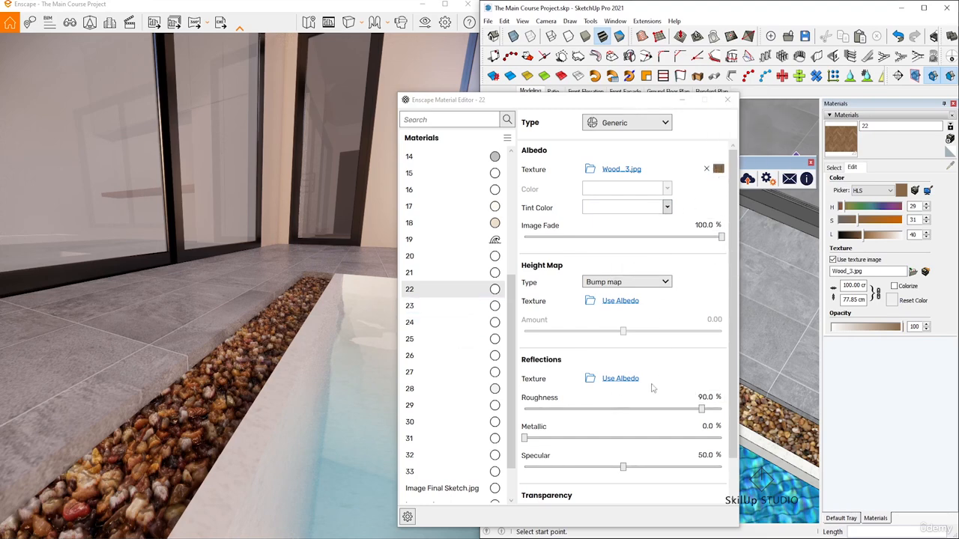
# Step: Set the specular of concrete material 24 to 60%
pyautogui.click(441, 310)
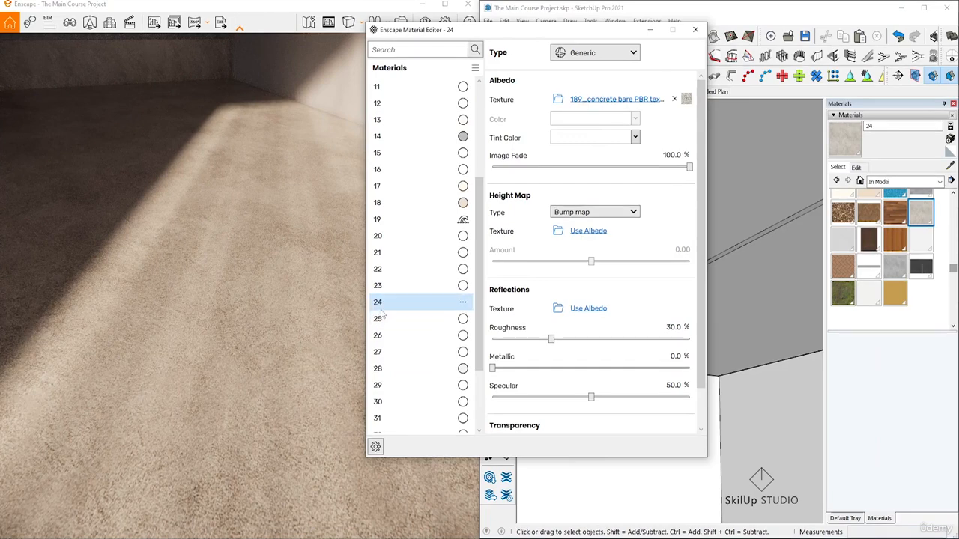
pyautogui.moveTo(269, 328); pyautogui.dragTo(102, 81)
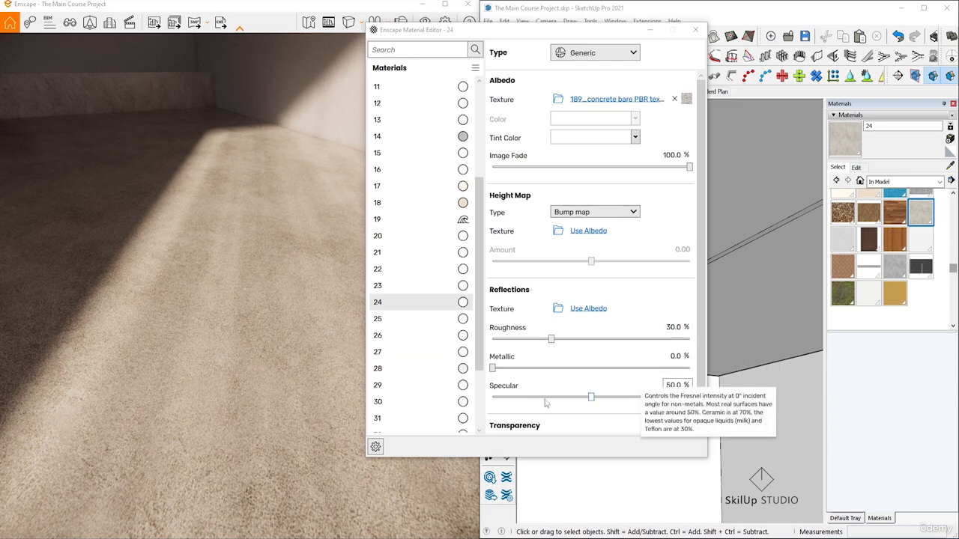
pyautogui.click(673, 386)
pyautogui.write('60')
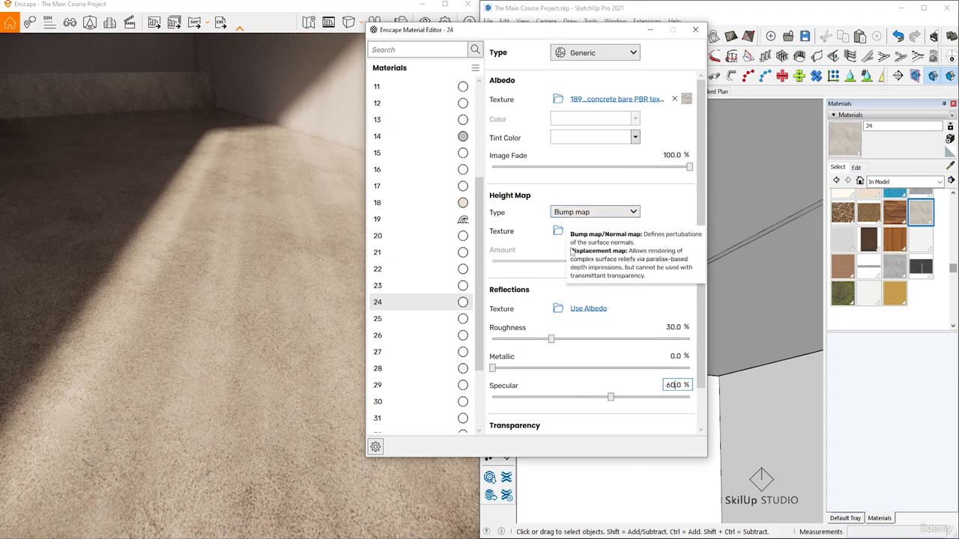
# Step: Use the albedo texture as the bump map of material 24 with an amount of 1
pyautogui.click(558, 232)
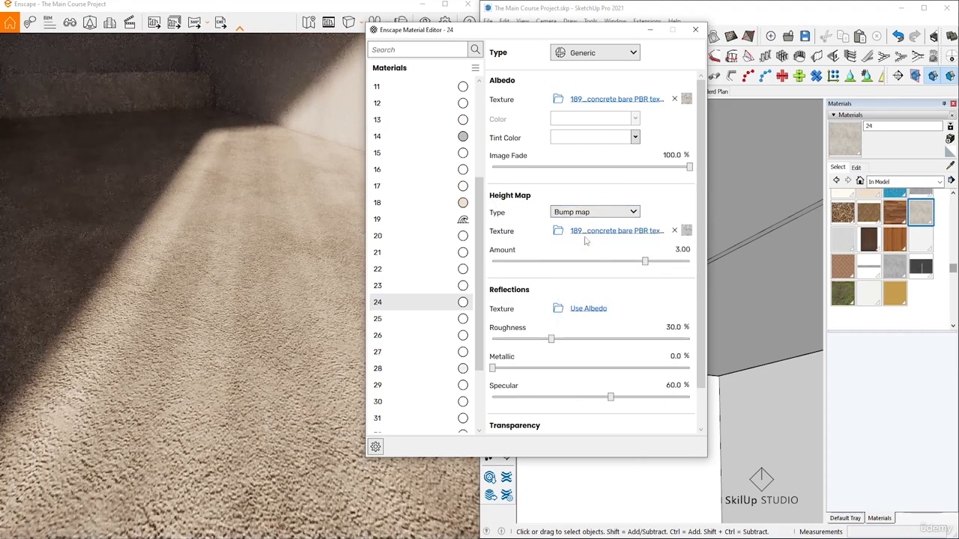
pyautogui.click(682, 250)
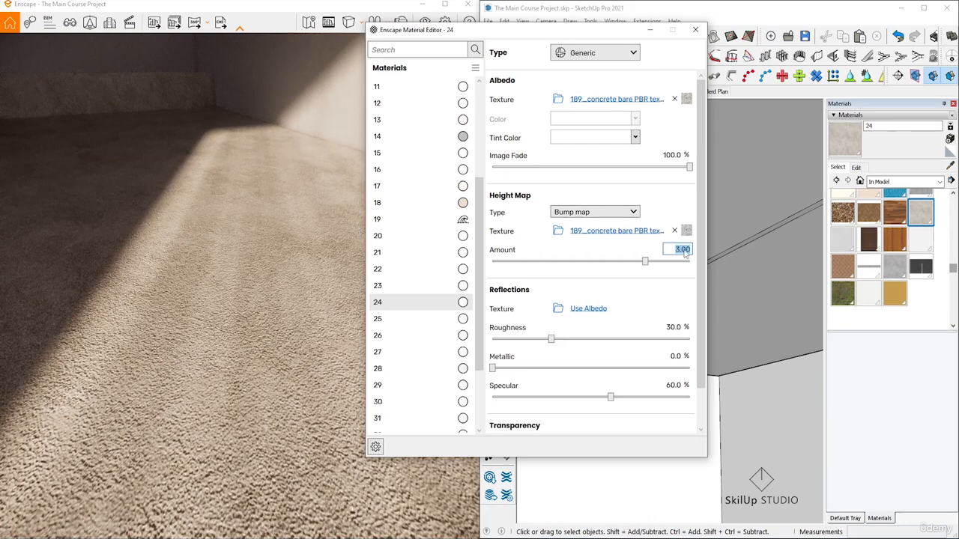
pyautogui.write('1')
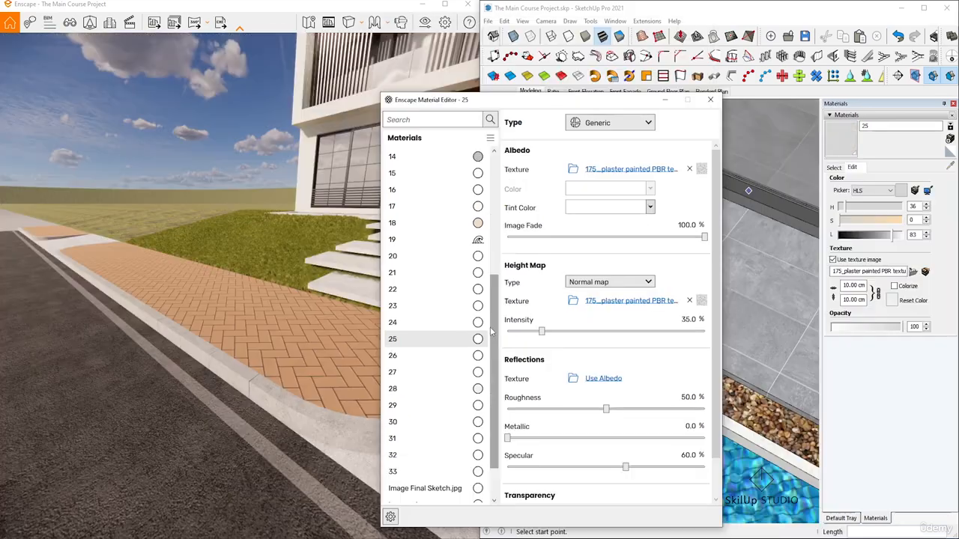
# Step: Review the settings of plaster material 25 and wood material 26, and examine the house walls and dark wooden doors in the render
pyautogui.click(420, 339)
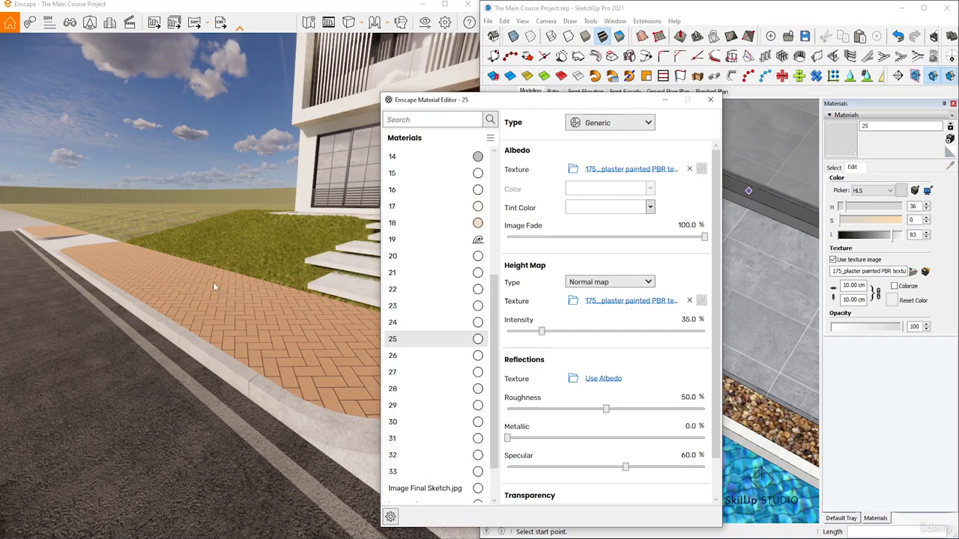
pyautogui.moveTo(212, 281); pyautogui.dragTo(197, 201, button='right')
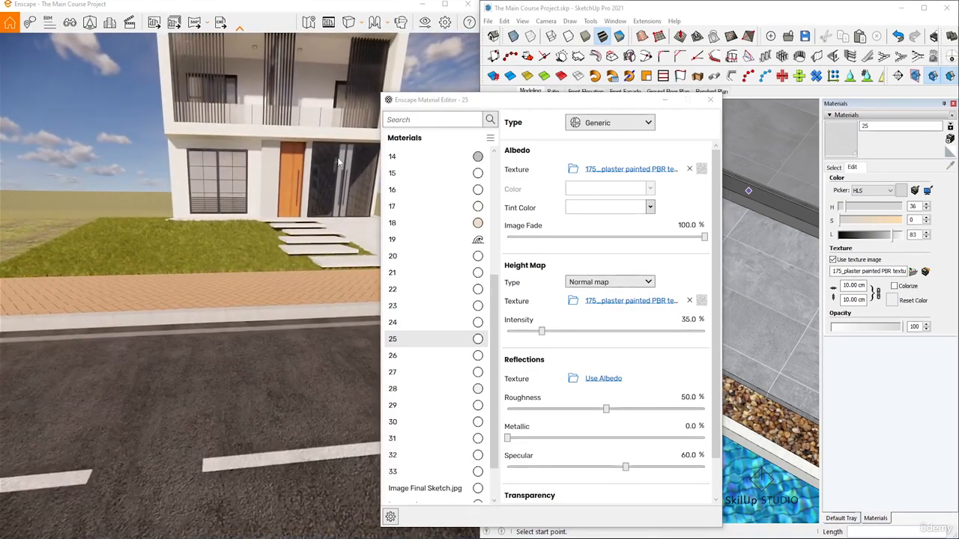
pyautogui.scroll(1, 335, 164)
pyautogui.scroll(3, 334, 164)
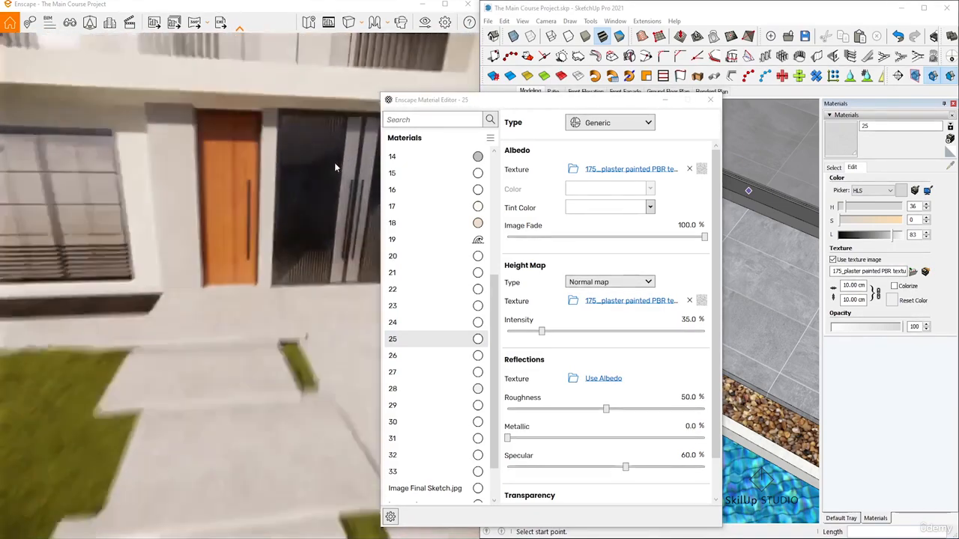
pyautogui.scroll(1, 329, 179)
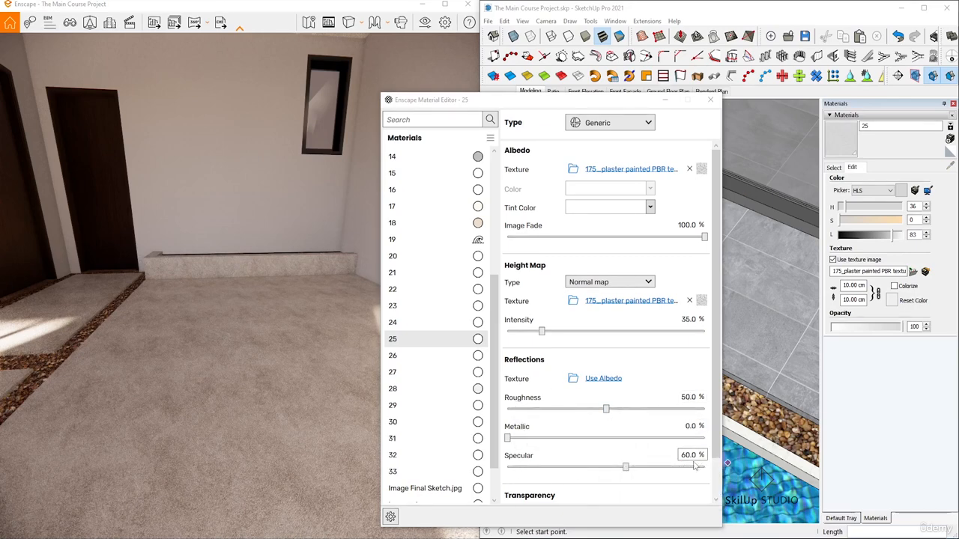
pyautogui.click(435, 355)
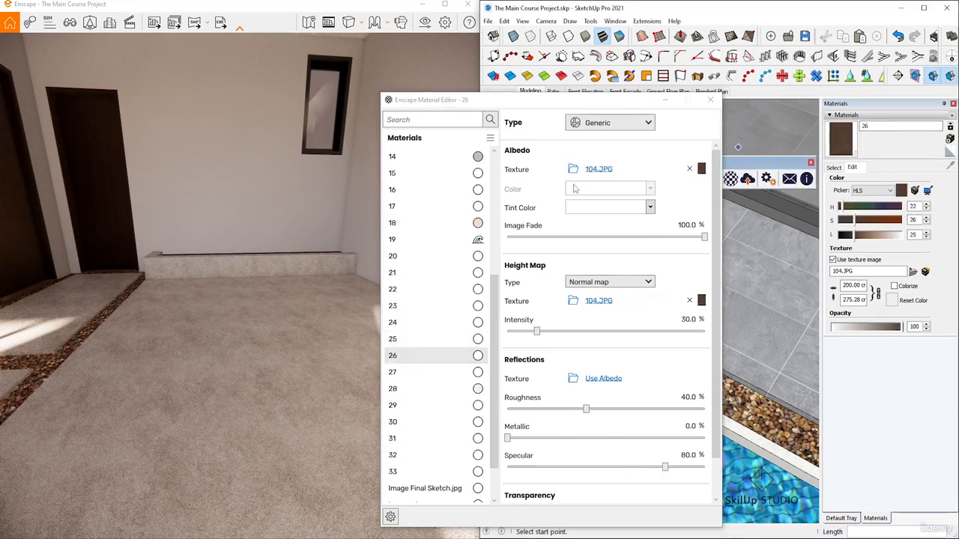
pyautogui.moveTo(169, 221); pyautogui.dragTo(85, 169, button='right')
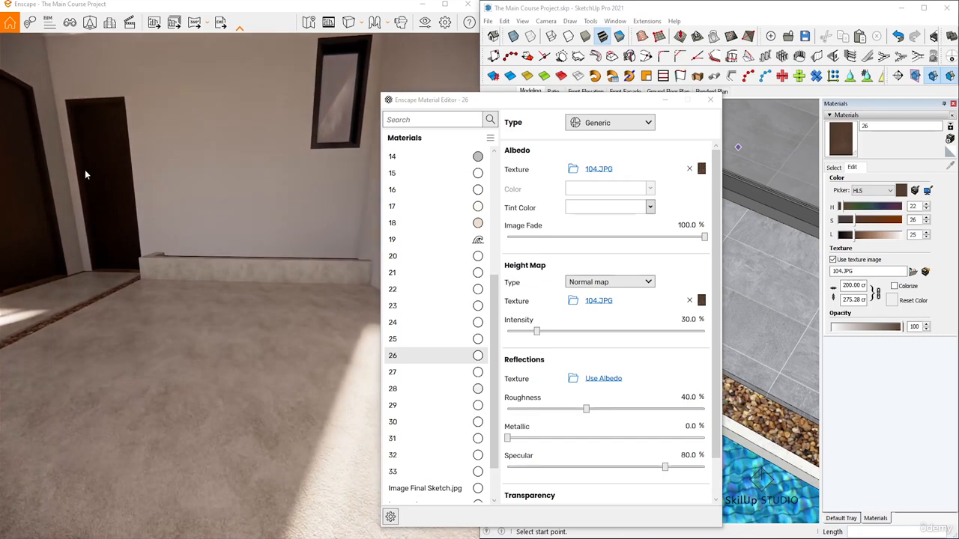
pyautogui.moveTo(97, 184); pyautogui.dragTo(201, 177)
pyautogui.scroll(5, 200, 177)
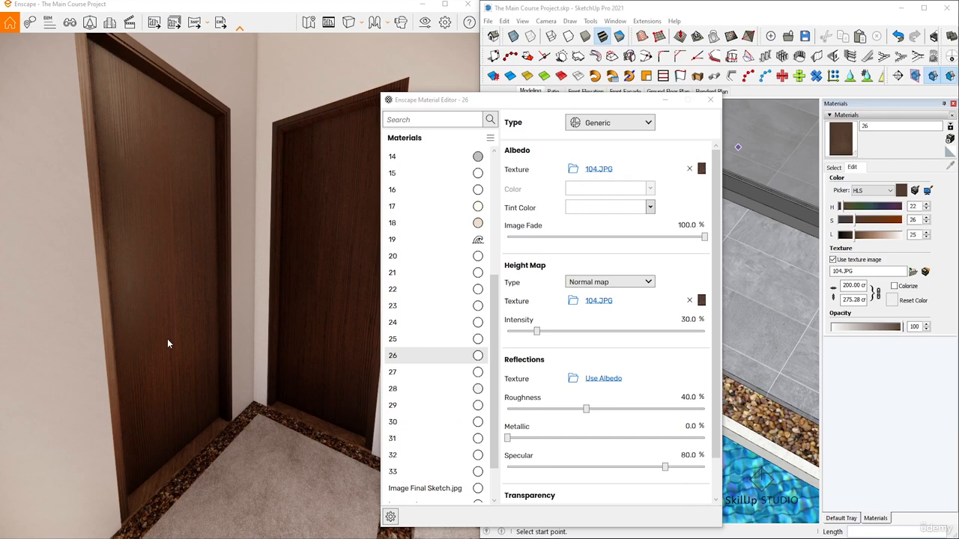
# Step: Give wood material 27, used on the wall shelves, a bump map from its albedo texture with an amount of 0.50
pyautogui.click(419, 372)
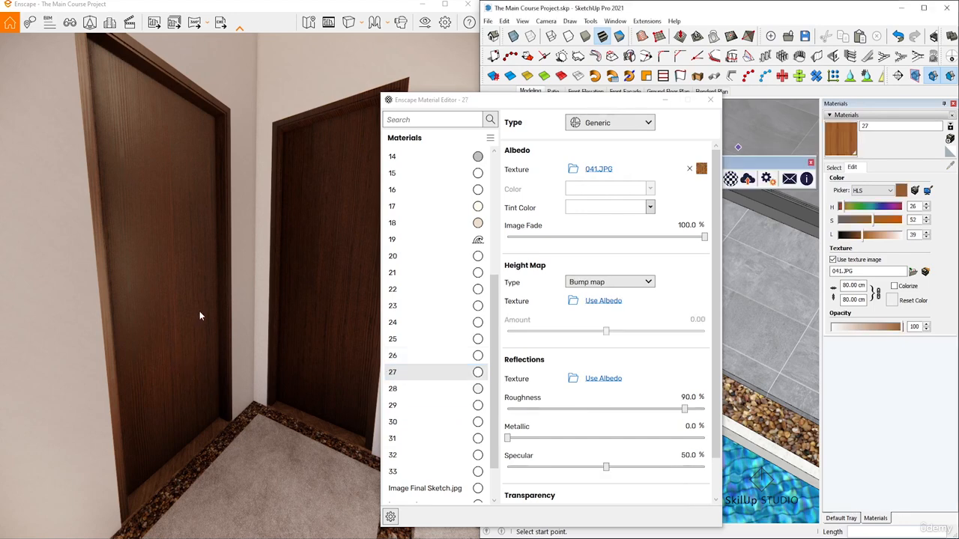
pyautogui.moveTo(232, 245)
pyautogui.mouseDown(button='right')
pyautogui.moveTo(315, 246)
pyautogui.moveTo(155, 247)
pyautogui.mouseUp(button='right')
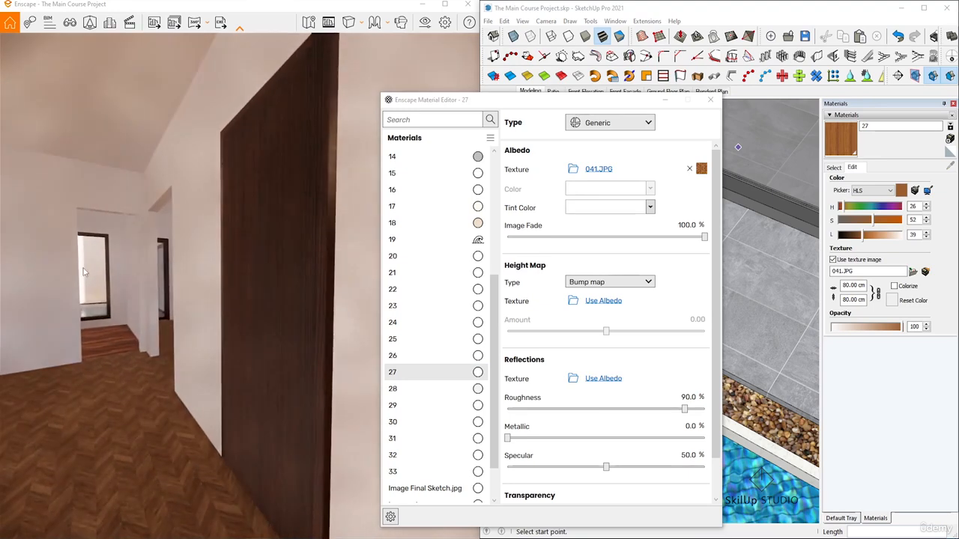
pyautogui.scroll(5, 87, 272)
pyautogui.scroll(5, 149, 275)
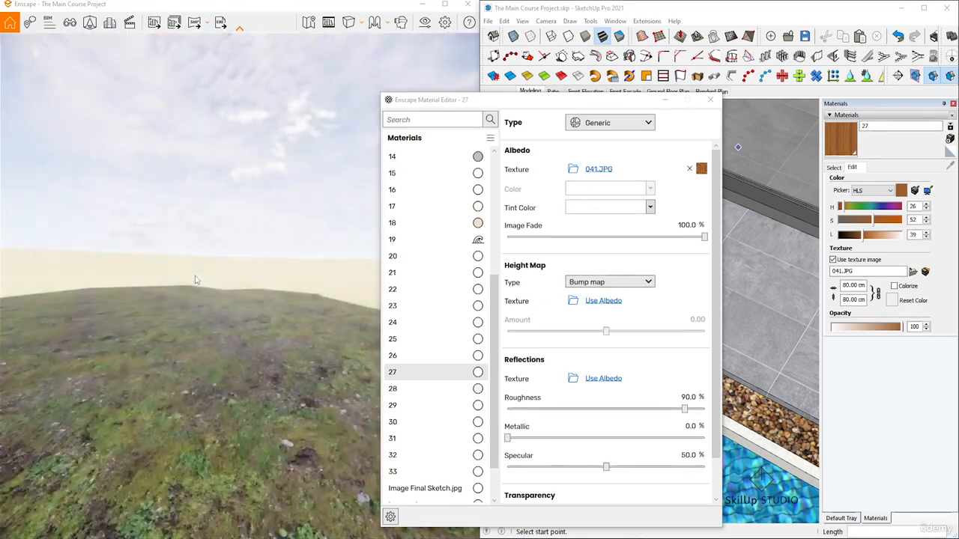
pyautogui.scroll(-4, 195, 276)
pyautogui.moveTo(172, 277); pyautogui.dragTo(134, 262, button='right')
pyautogui.scroll(3, 27, 210)
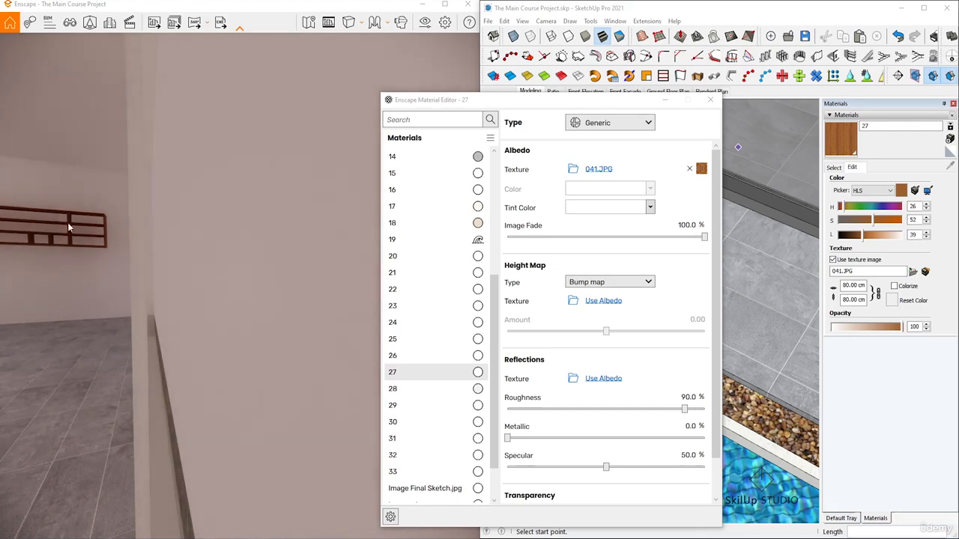
pyautogui.moveTo(67, 223); pyautogui.dragTo(110, 222, button='middle')
pyautogui.scroll(5, 90, 243)
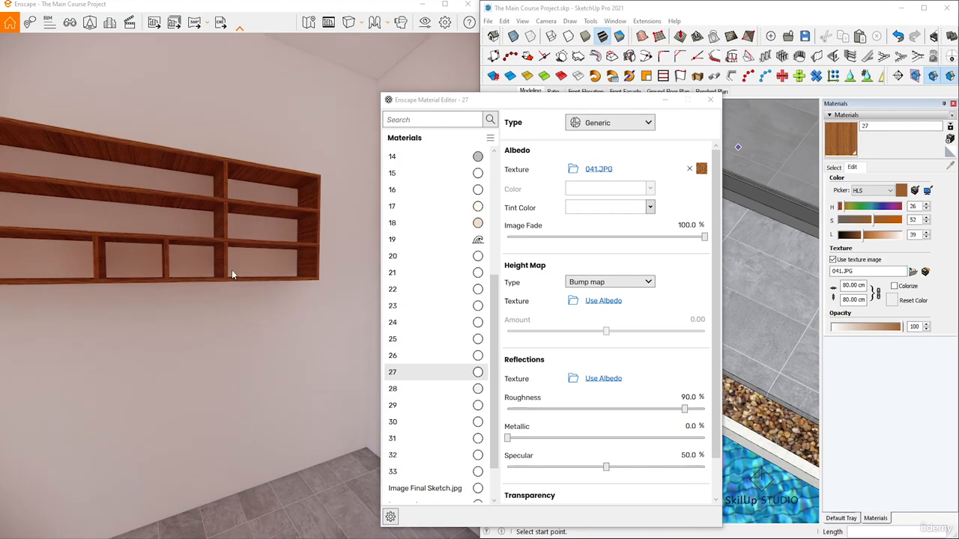
pyautogui.moveTo(227, 271); pyautogui.dragTo(217, 277)
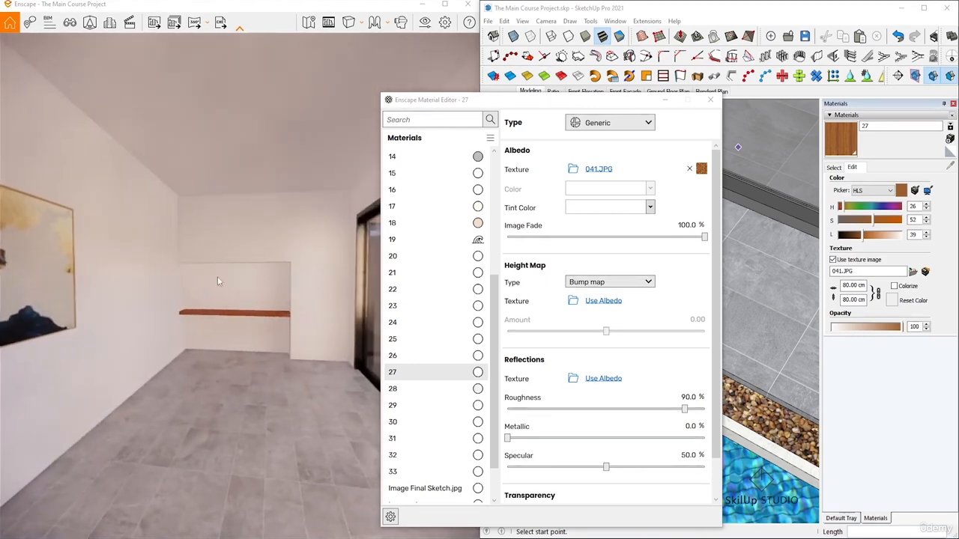
pyautogui.scroll(3, 253, 311)
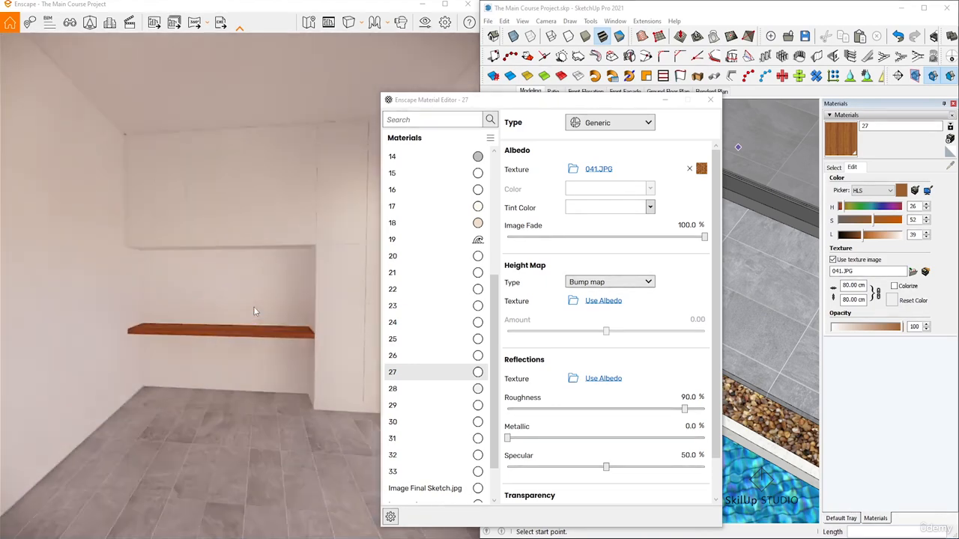
pyautogui.scroll(3, 253, 306)
pyautogui.scroll(3, 263, 341)
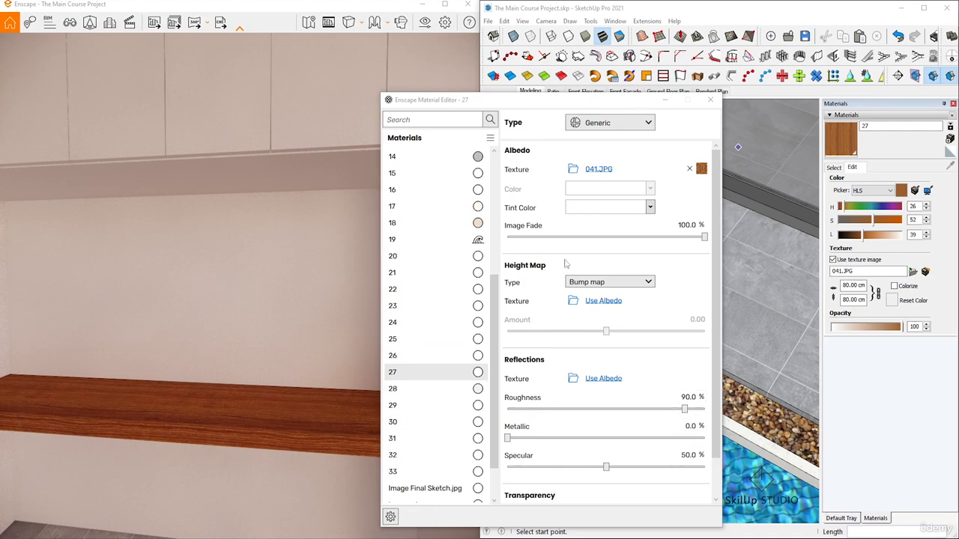
pyautogui.click(606, 302)
pyautogui.click(696, 319)
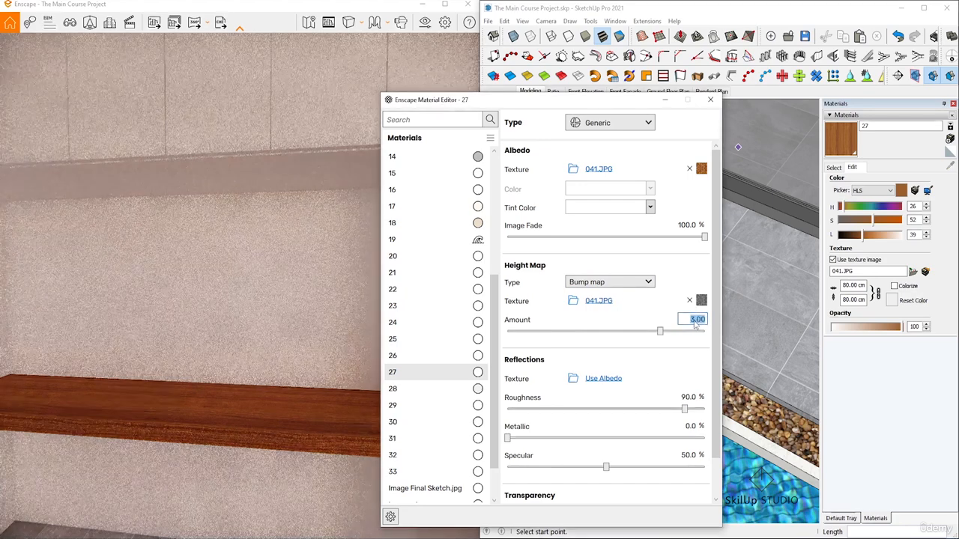
pyautogui.press('BackSpace')
pyautogui.write('0.50')
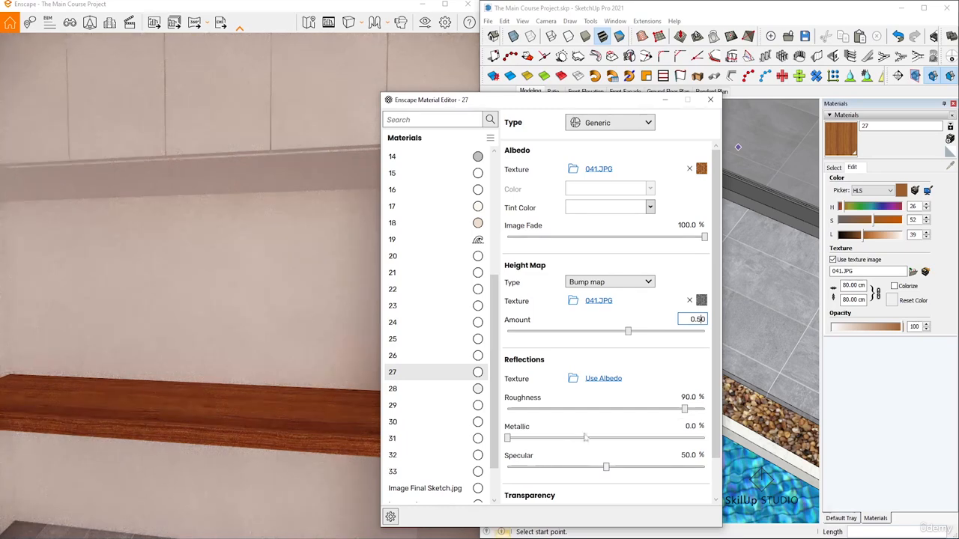
# Step: Set the roughness of material 27 to 20%
pyautogui.click(688, 397)
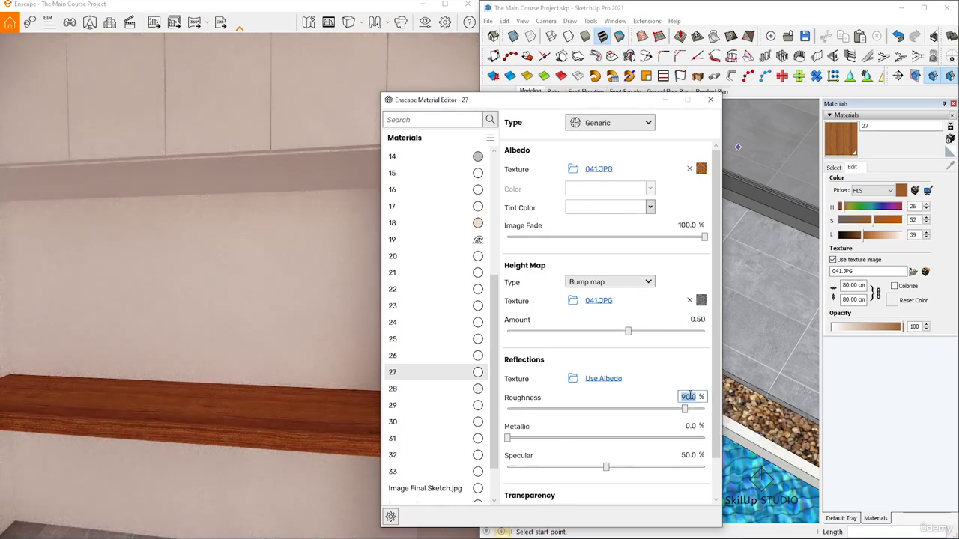
pyautogui.write('20')
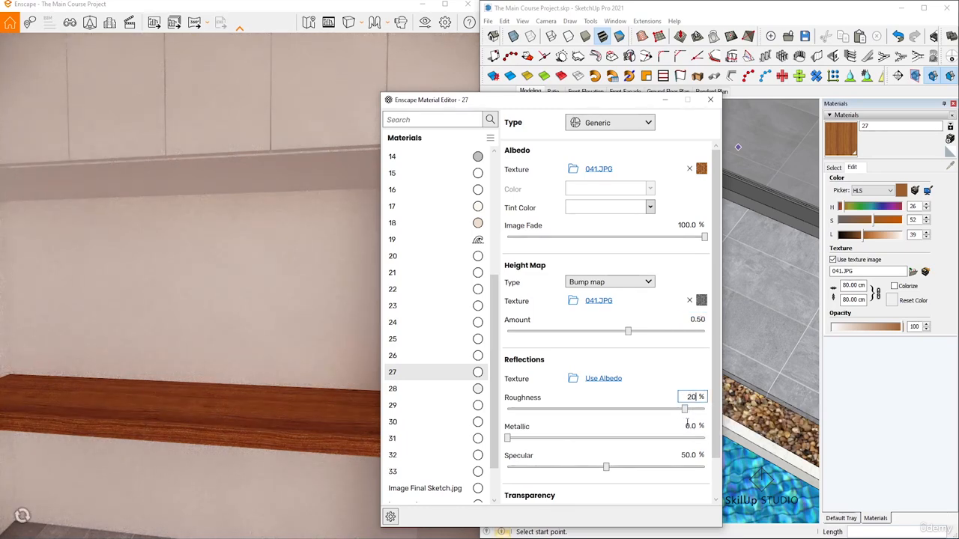
pyautogui.press('Return')
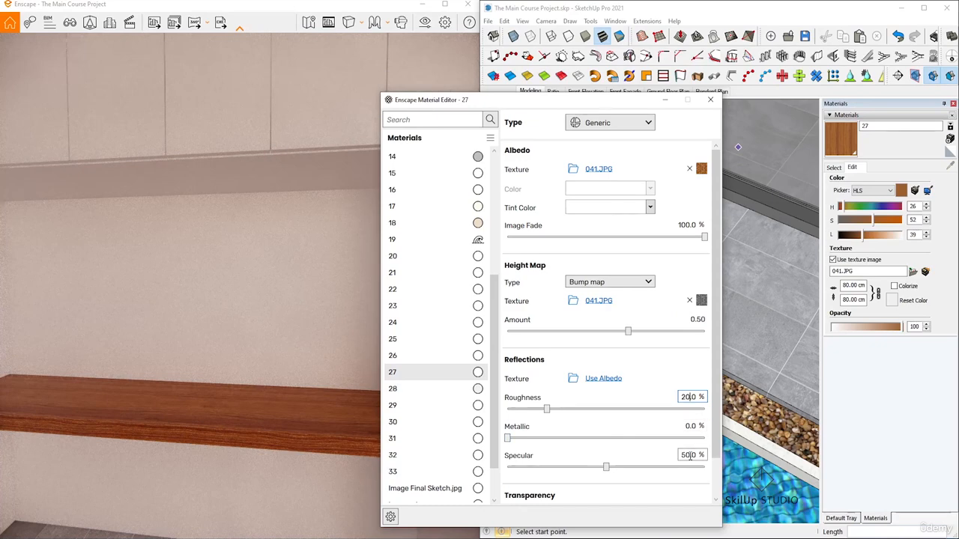
# Step: Try a specular of 70% on material 27, check it on the wooden shelf, and return it to 50%
pyautogui.click(688, 455)
pyautogui.write('70')
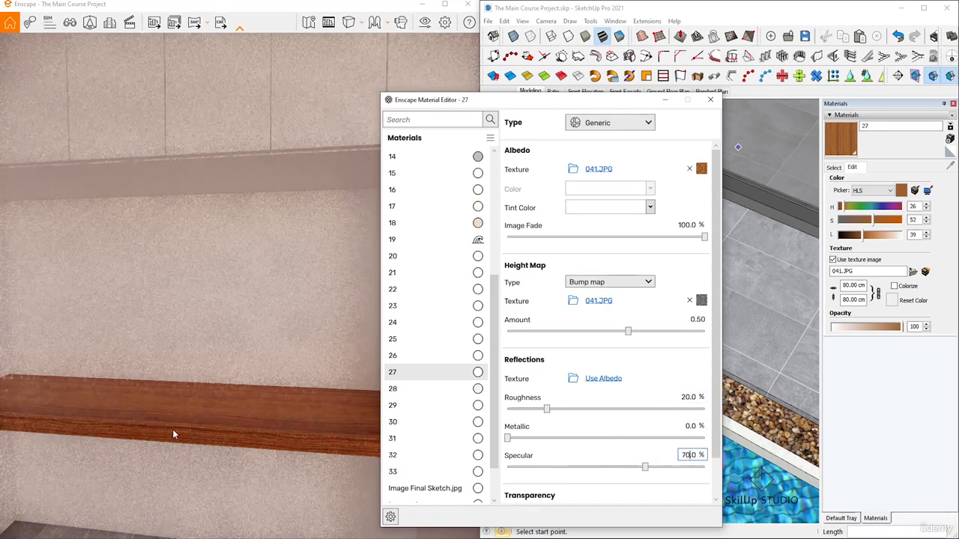
pyautogui.click(191, 404)
pyautogui.moveTo(190, 404)
pyautogui.mouseDown()
pyautogui.moveTo(138, 404)
pyautogui.moveTo(240, 419)
pyautogui.moveTo(259, 406)
pyautogui.moveTo(142, 404)
pyautogui.moveTo(159, 330)
pyautogui.mouseUp()
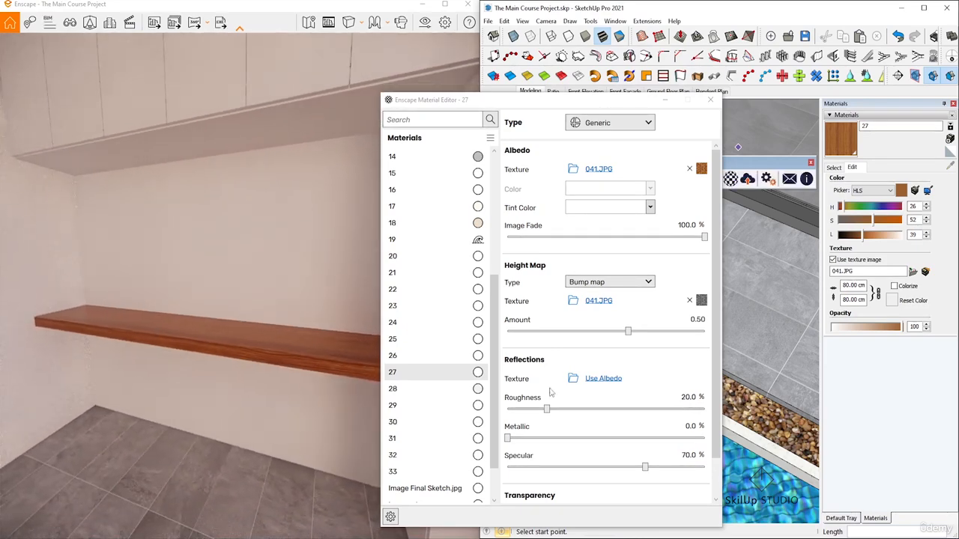
pyautogui.doubleClick(689, 458)
pyautogui.write('50')
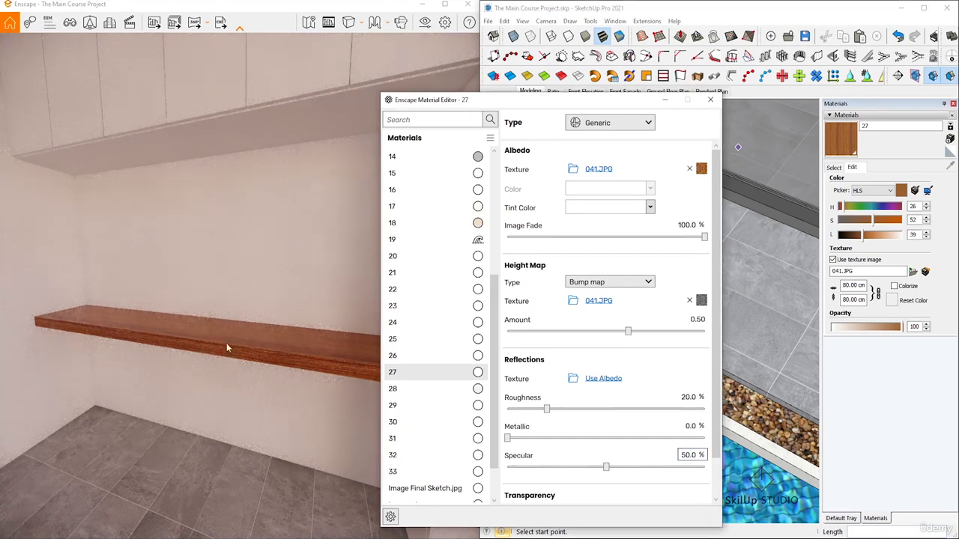
pyautogui.scroll(2, 106, 314)
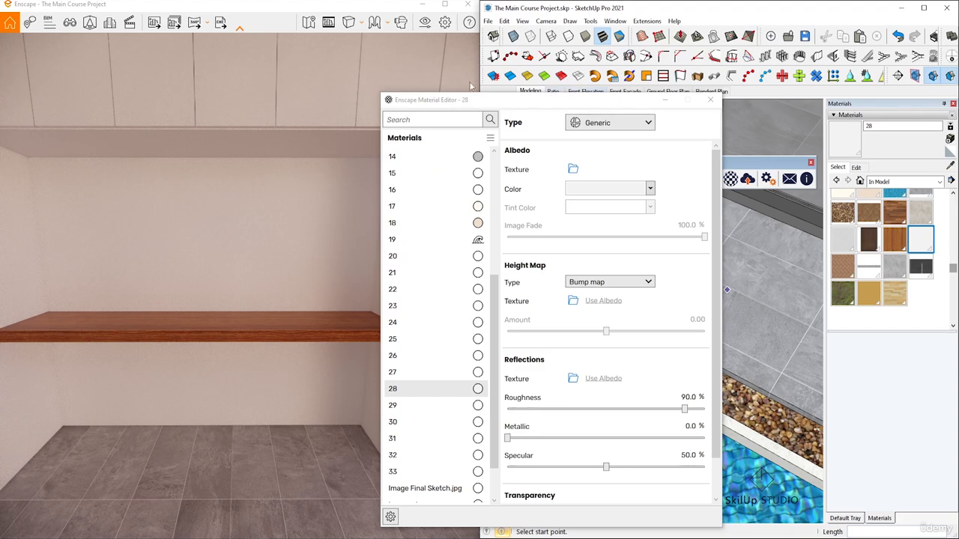
# Step: Set the roughness of white material 28 to 20%
pyautogui.click(554, 90)
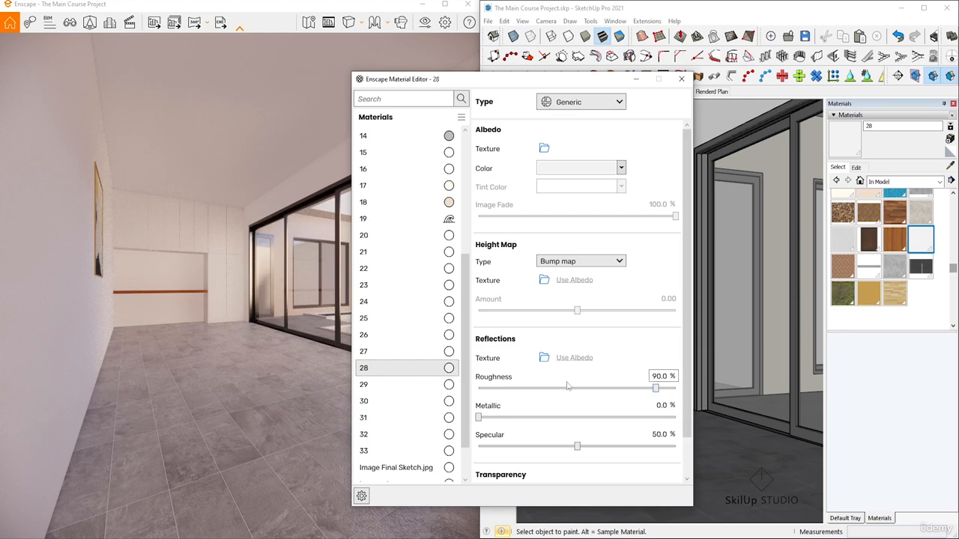
pyautogui.doubleClick(658, 376)
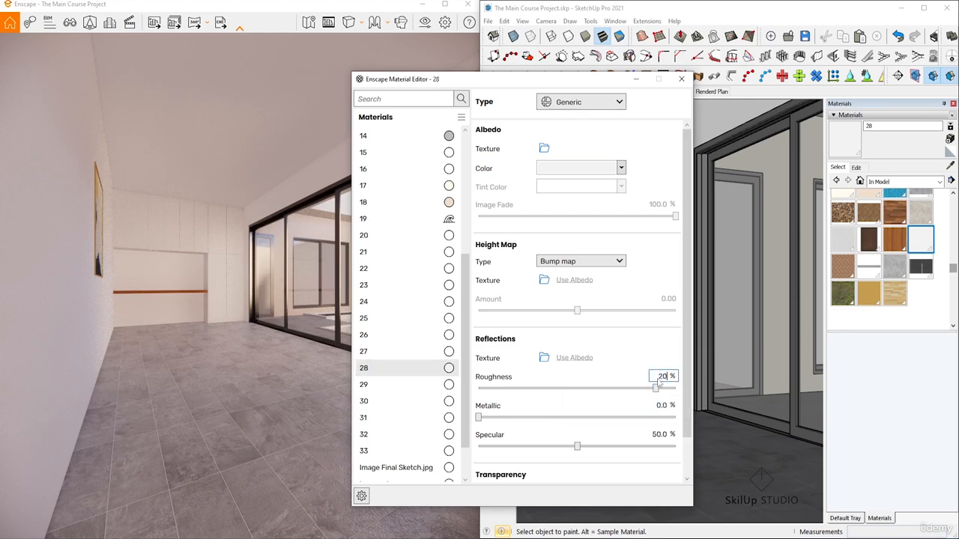
pyautogui.write('20')
pyautogui.press('Return')
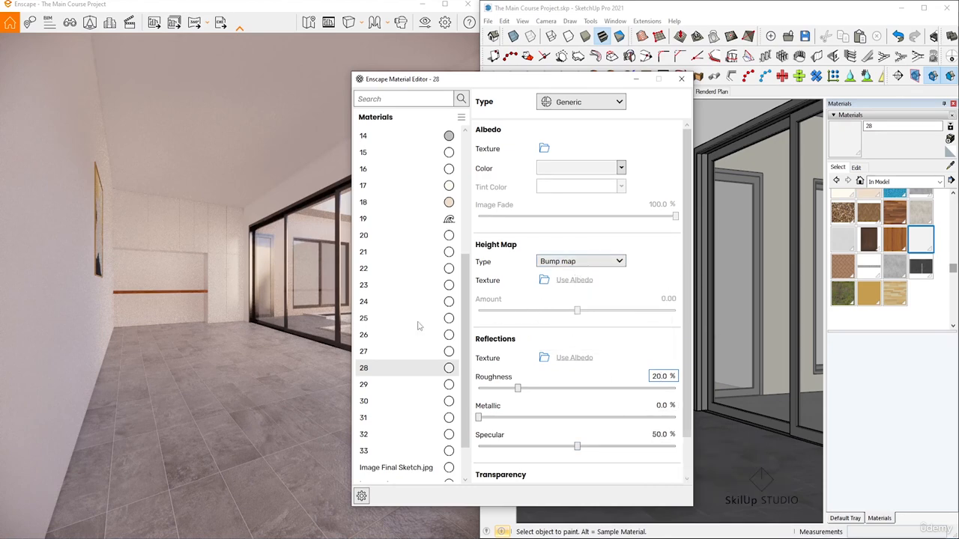
# Step: Give herringbone stone paving material 29 a bump map from its albedo texture with an amount of 2.00
pyautogui.click(365, 385)
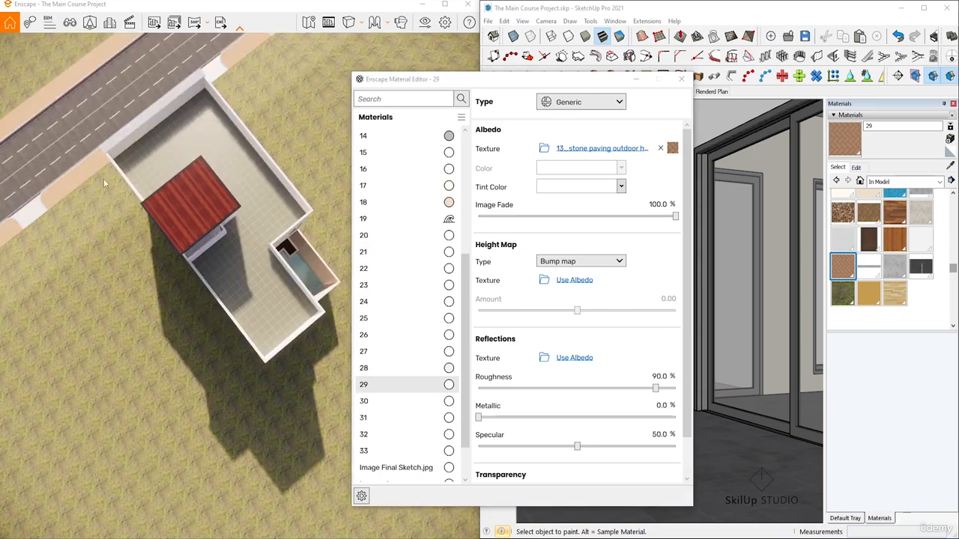
pyautogui.scroll(5, 96, 162)
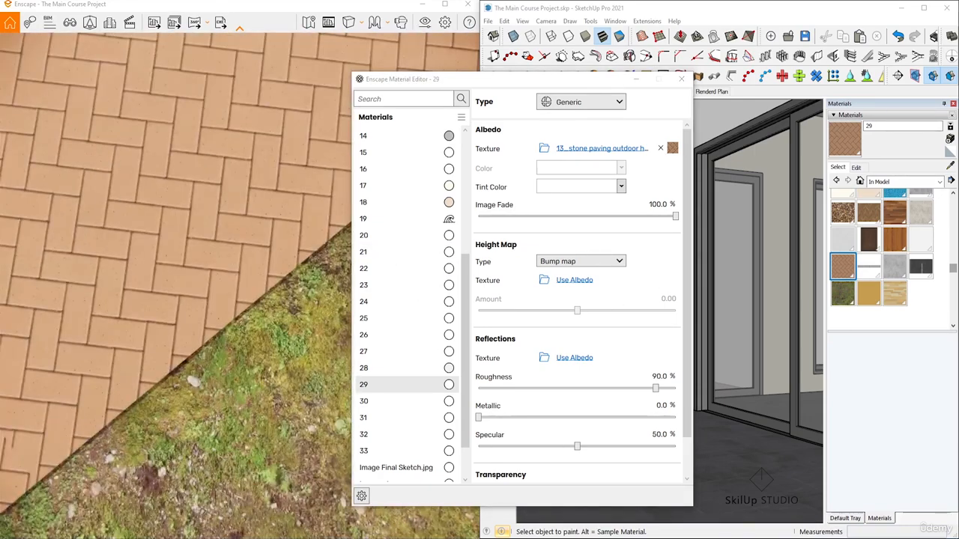
pyautogui.moveTo(99, 162); pyautogui.dragTo(121, 197, button='right')
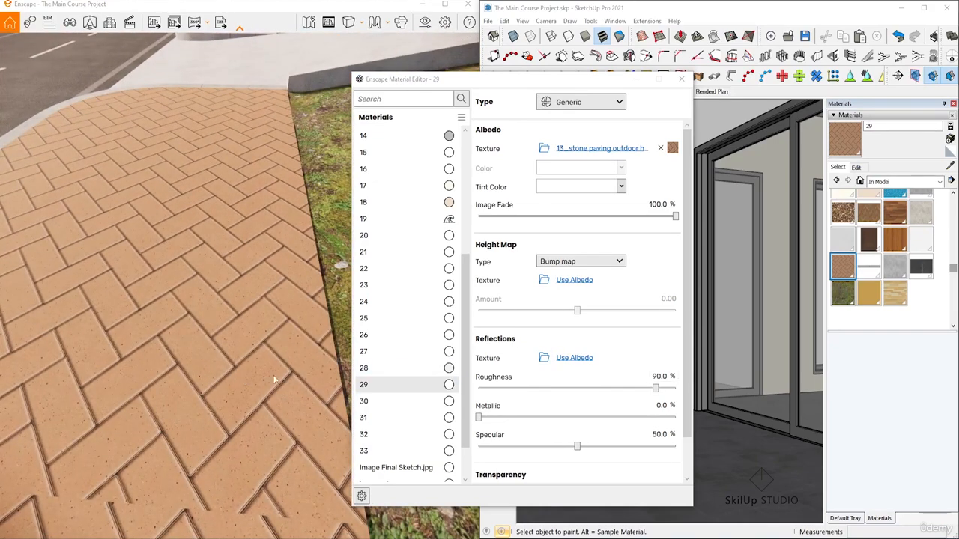
pyautogui.click(592, 261)
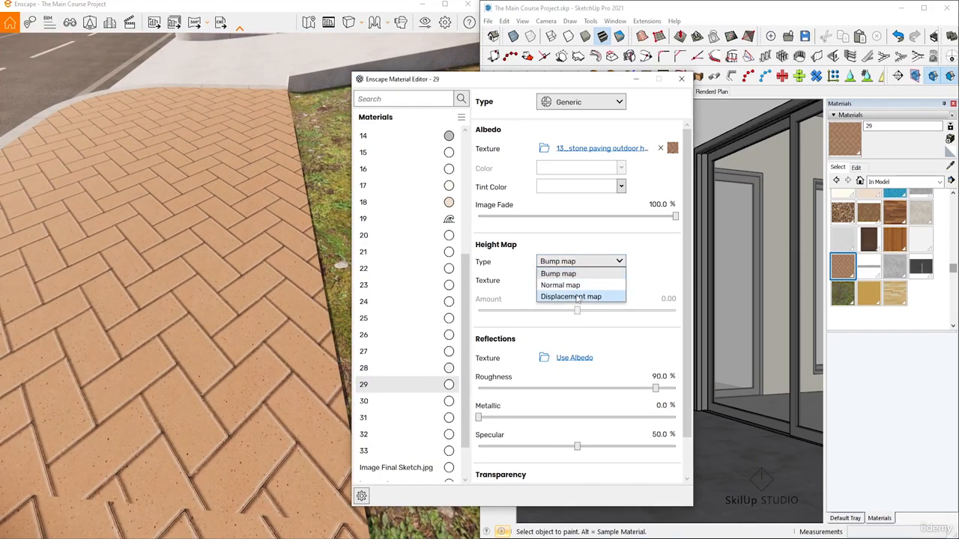
pyautogui.click(577, 299)
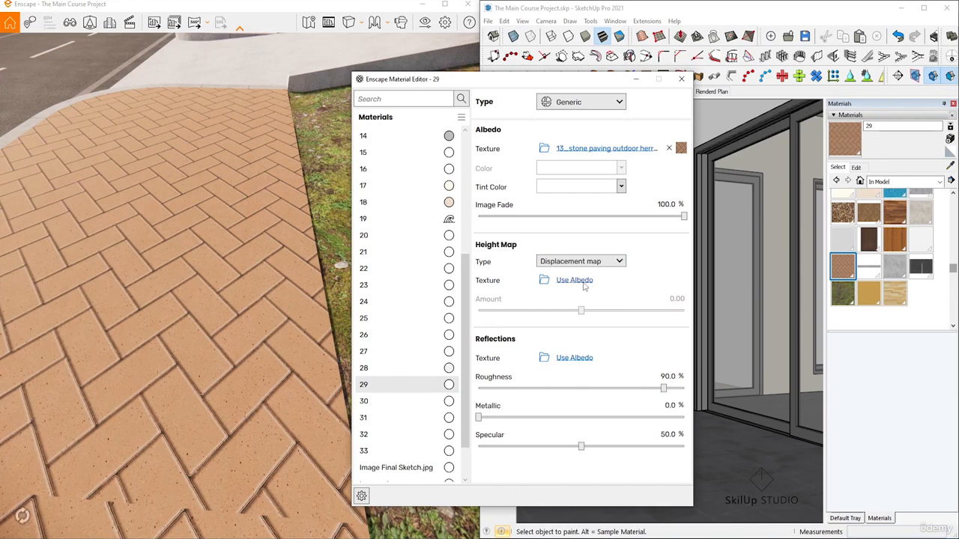
pyautogui.click(581, 282)
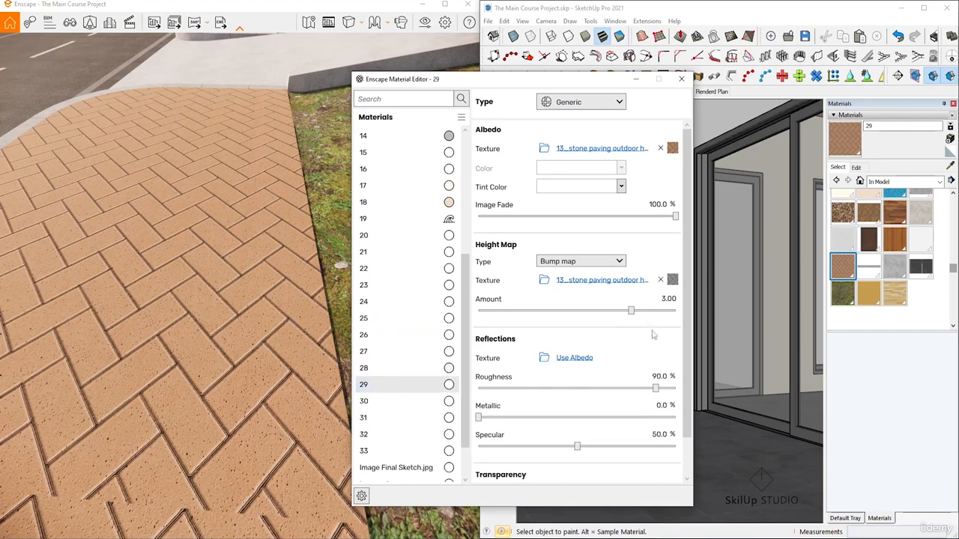
pyautogui.doubleClick(665, 299)
pyautogui.write('1')
pyautogui.press('Return')
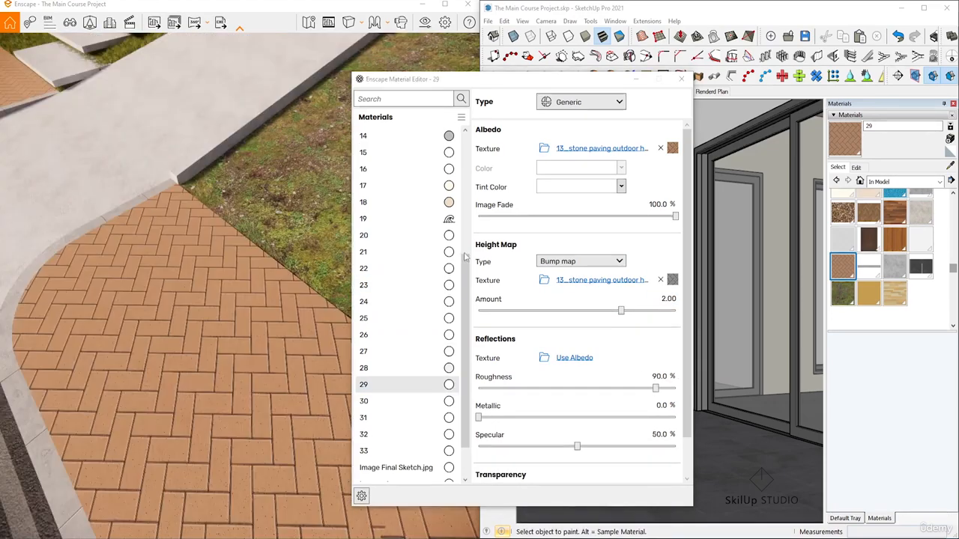
# Step: Switch the height map type of material 29 to Displacement map and inspect the paving's relief up close in the render
pyautogui.click(581, 262)
pyautogui.click(574, 307)
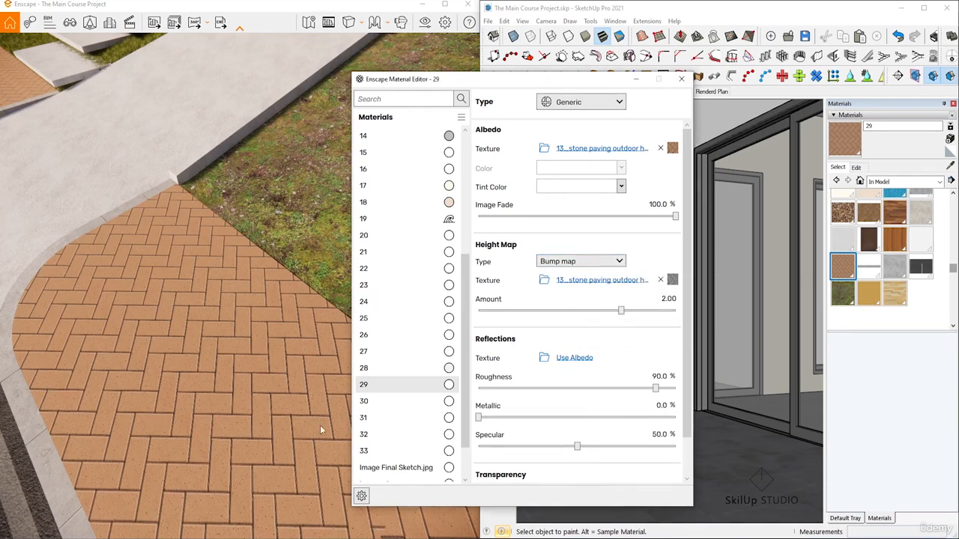
pyautogui.click(582, 262)
pyautogui.click(572, 297)
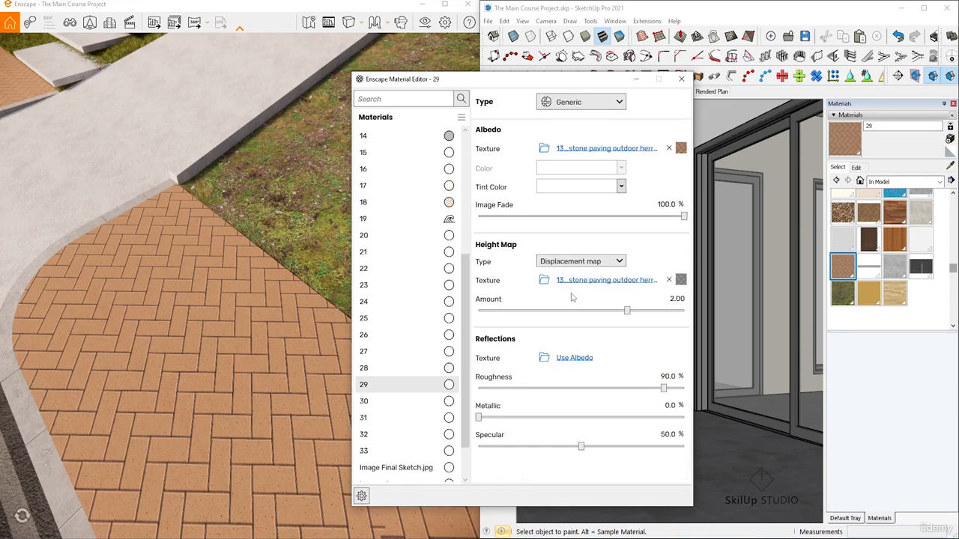
pyautogui.scroll(2, 156, 480)
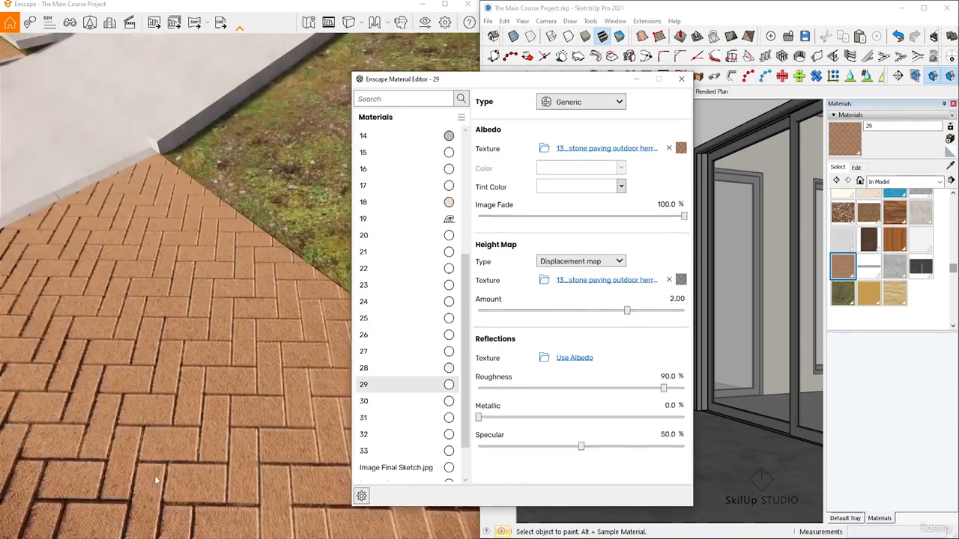
pyautogui.scroll(2, 155, 481)
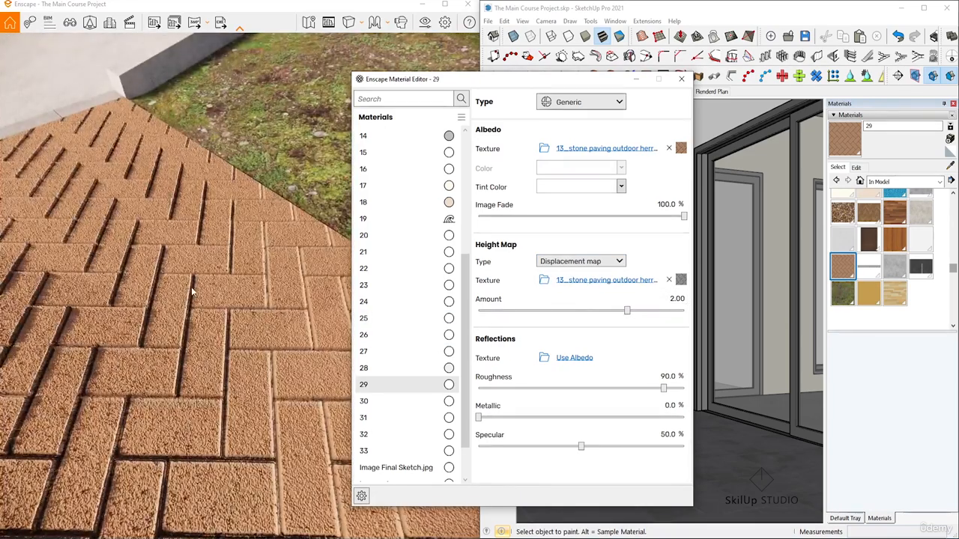
# Step: Set the displacement amount of material 29 to 0.50 and its roughness to 40%
pyautogui.click(673, 298)
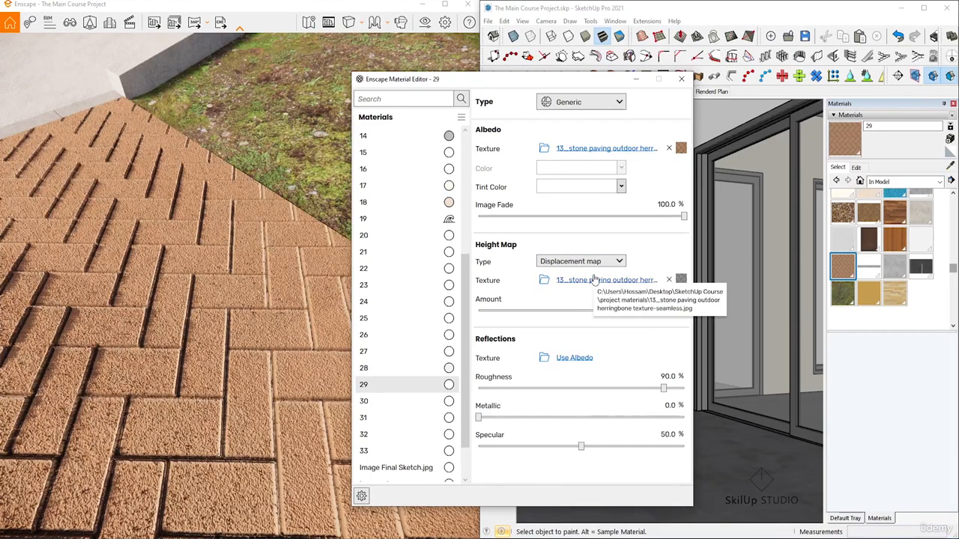
pyautogui.write('0.5')
pyautogui.press('Return')
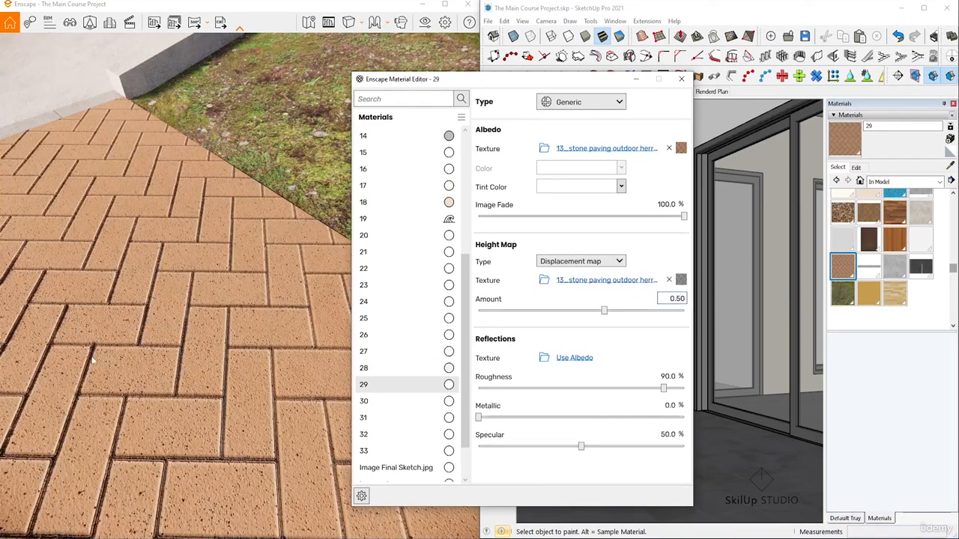
pyautogui.scroll(-3, 230, 292)
pyautogui.scroll(1, 164, 347)
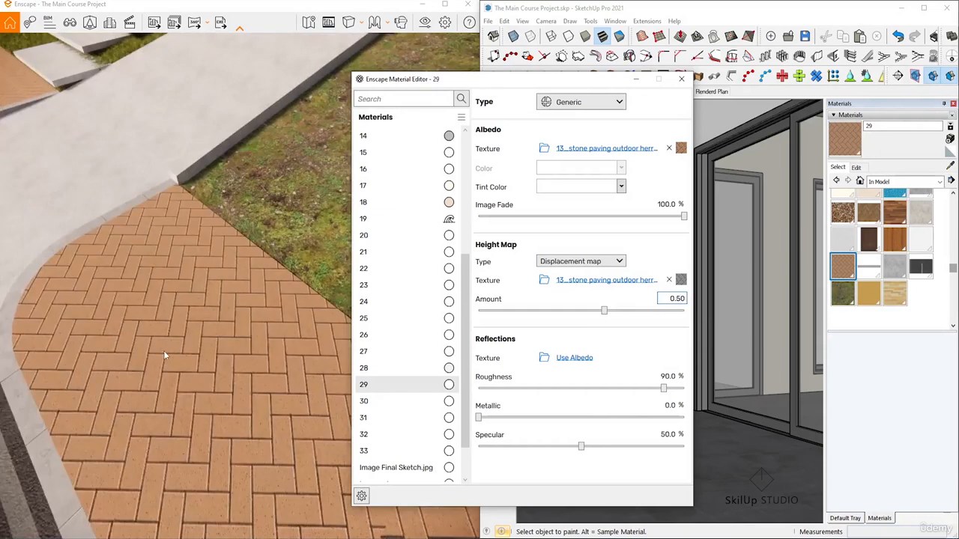
pyautogui.scroll(2, 166, 359)
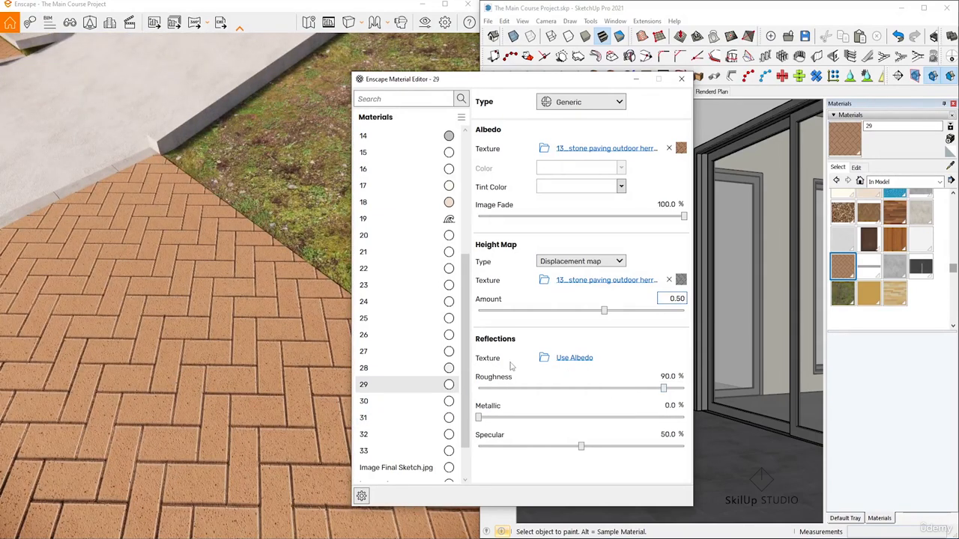
pyautogui.doubleClick(668, 375)
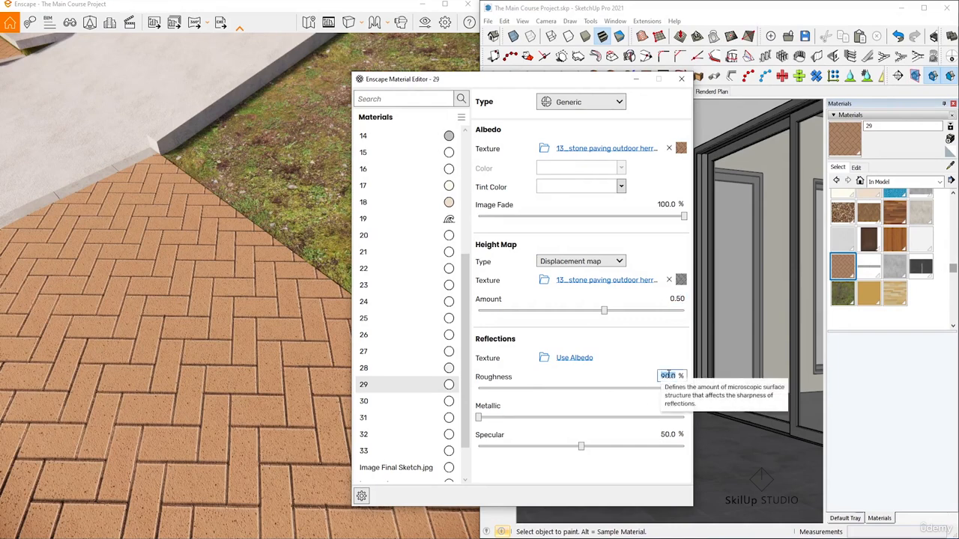
pyautogui.write('40')
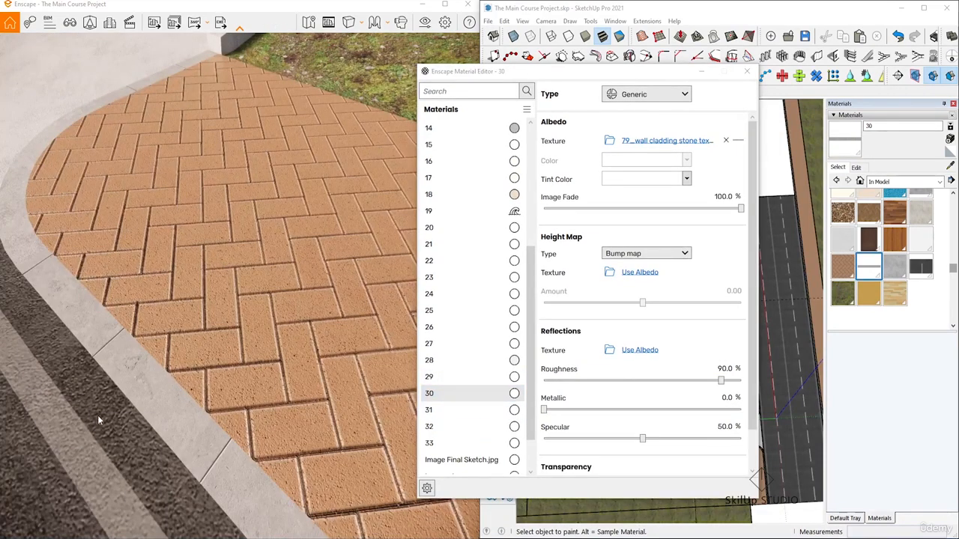
# Step: Give wall cladding stone material 30 a bump map from its albedo texture with an amount of 3.00, and set its roughness to 40%
pyautogui.moveTo(97, 415); pyautogui.dragTo(126, 429, button='right')
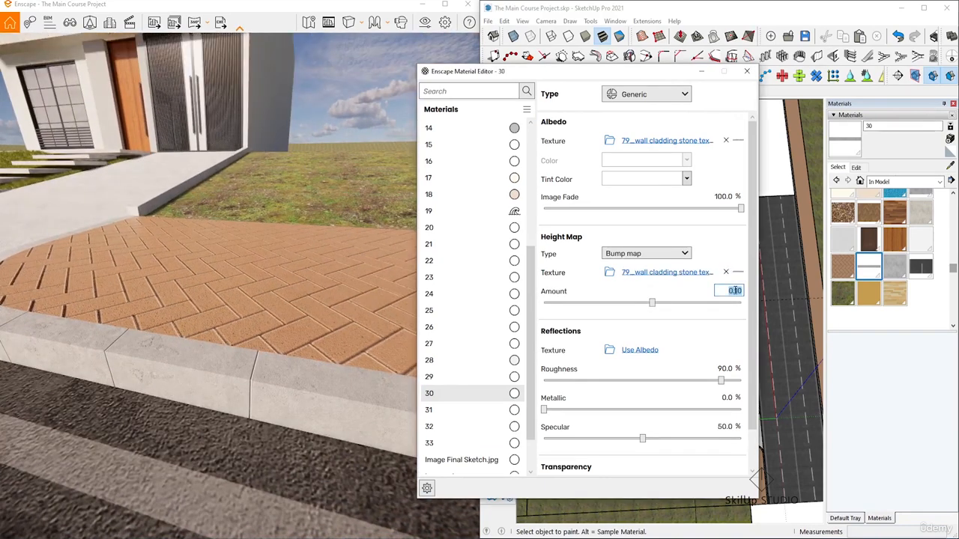
pyautogui.write('2')
pyautogui.press('Return')
pyautogui.press('Tab')
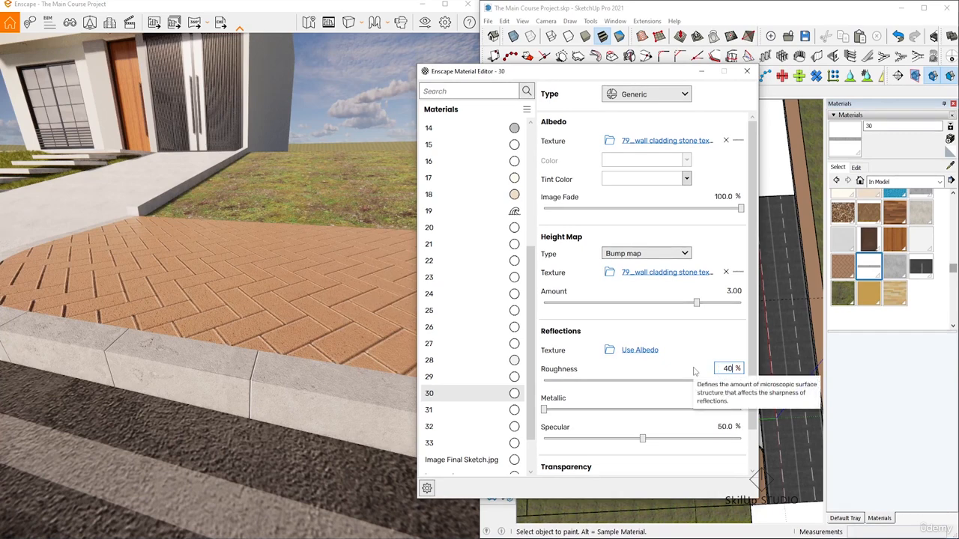
pyautogui.write('40')
pyautogui.press('Return')
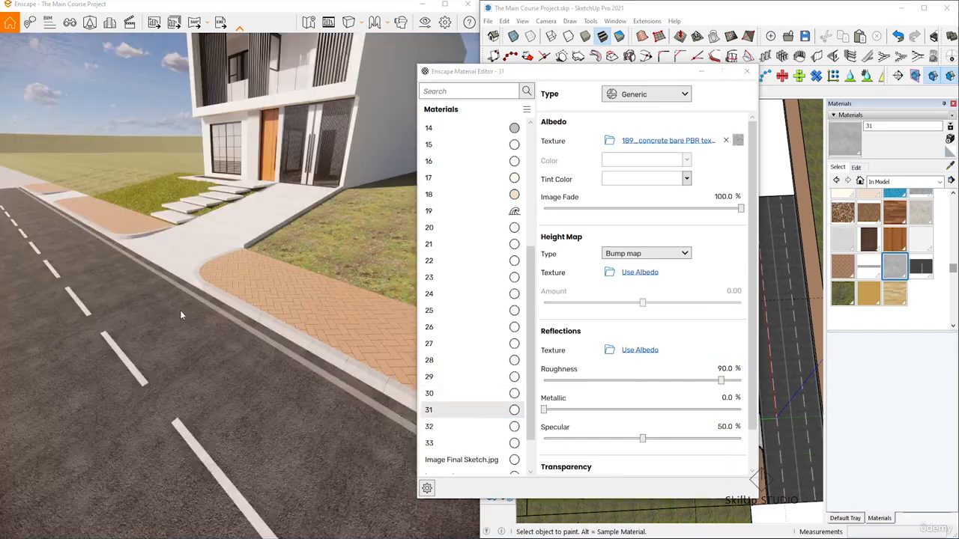
# Step: Give bare concrete material 31 a bump map from its albedo texture with an amount of 2.00
pyautogui.scroll(3, 148, 280)
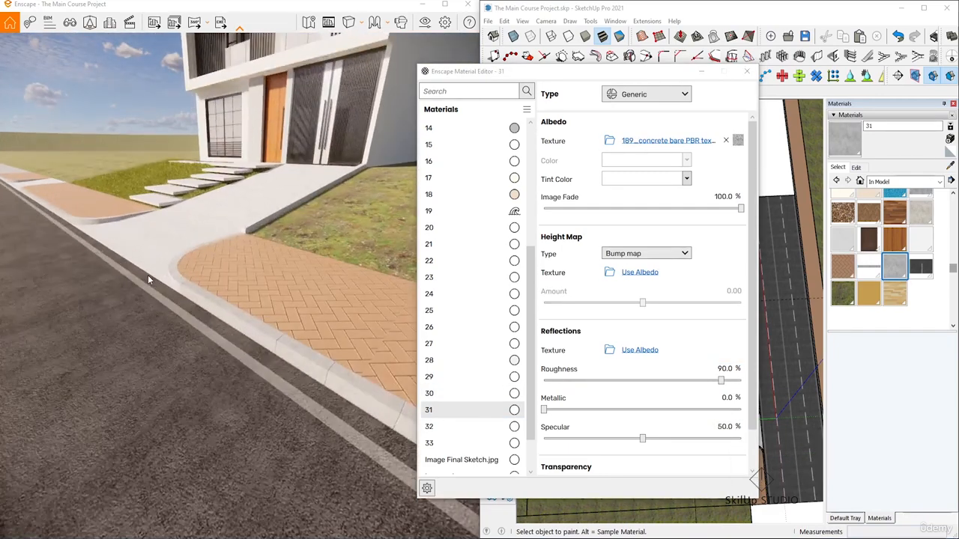
pyautogui.moveTo(147, 280); pyautogui.dragTo(207, 129, button='right')
pyautogui.scroll(3, 124, 236)
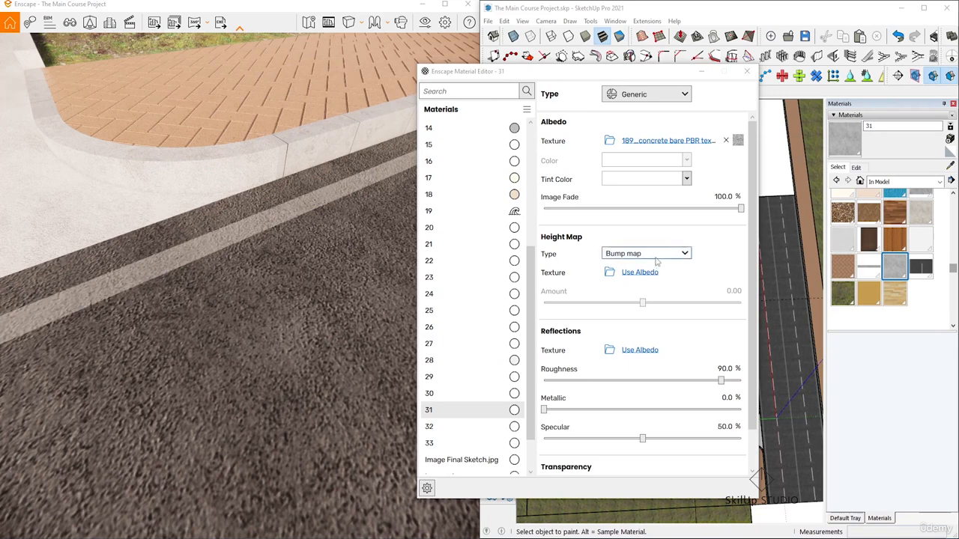
pyautogui.click(641, 273)
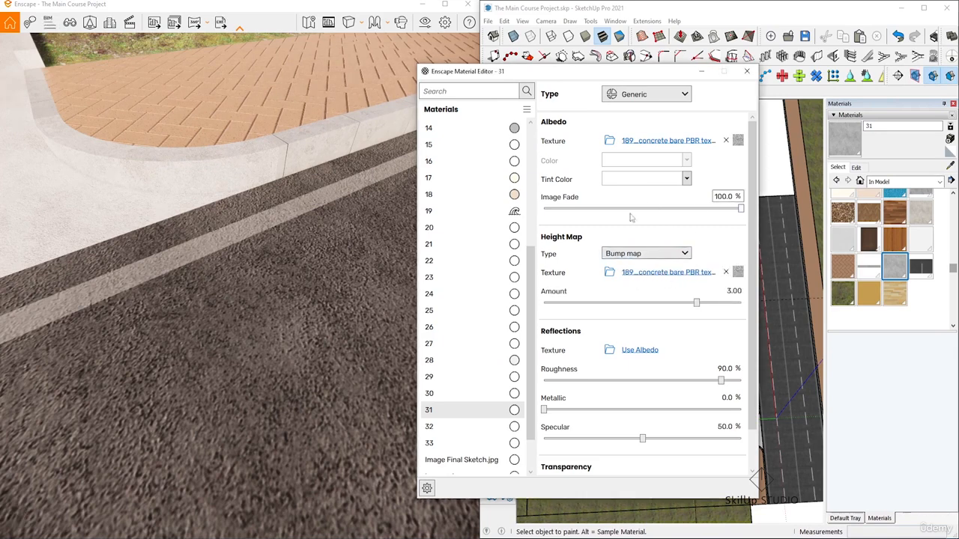
pyautogui.doubleClick(732, 290)
pyautogui.write('2')
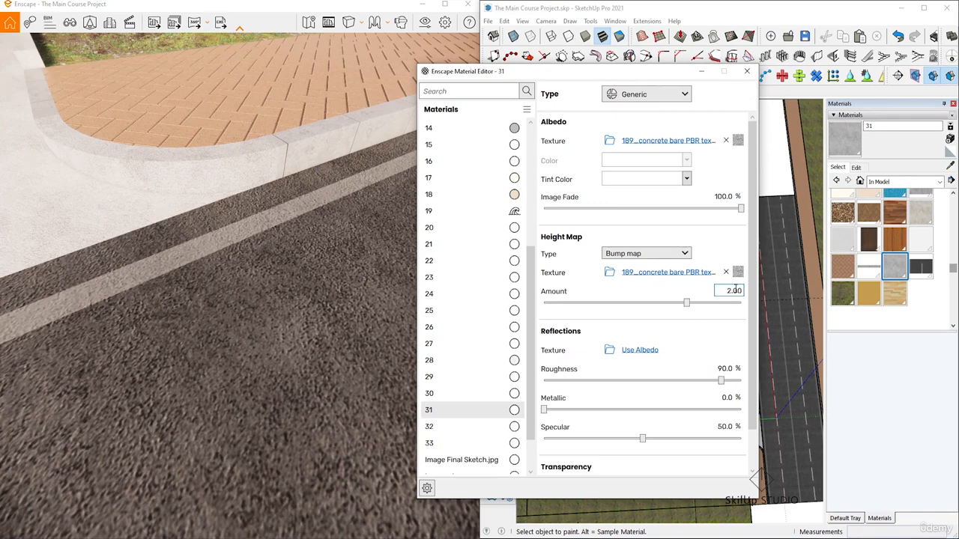
# Step: Set the roughness of material 31 to 40% and check the concrete beside the street in the render
pyautogui.doubleClick(725, 368)
pyautogui.write('40')
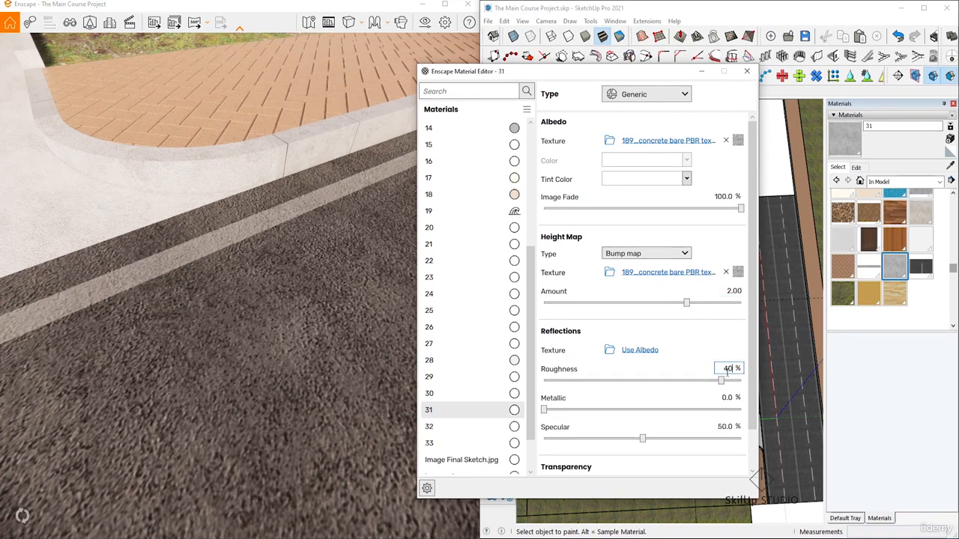
pyautogui.press('Return')
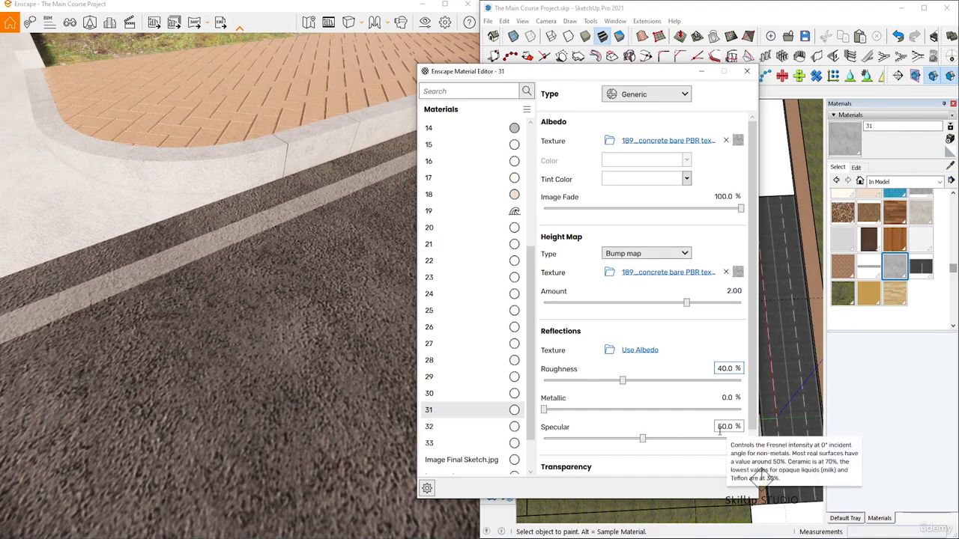
pyautogui.moveTo(112, 203); pyautogui.dragTo(256, 187, button='right')
pyautogui.scroll(-6, 289, 215)
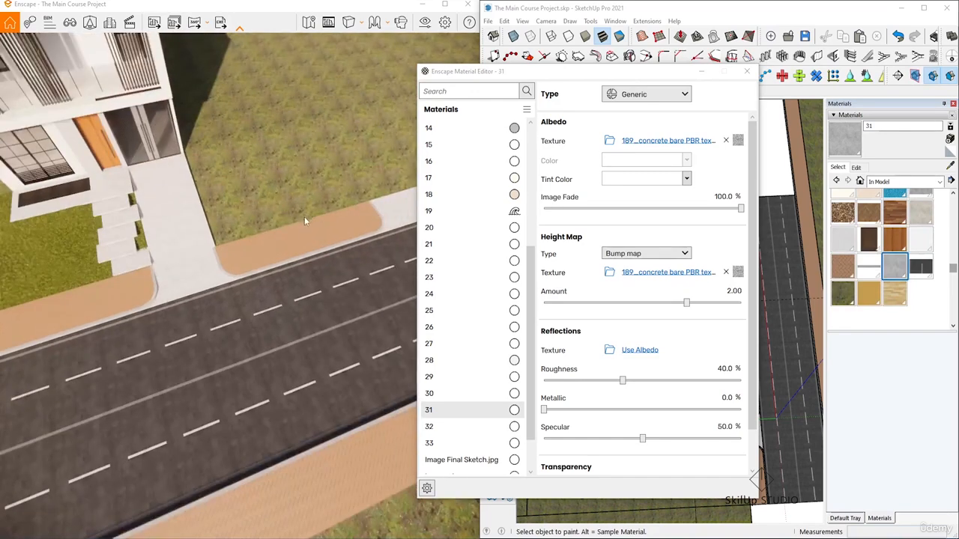
# Step: Set the roughness of asphalt material 32 to 30% and its specular to 60%
pyautogui.click(430, 426)
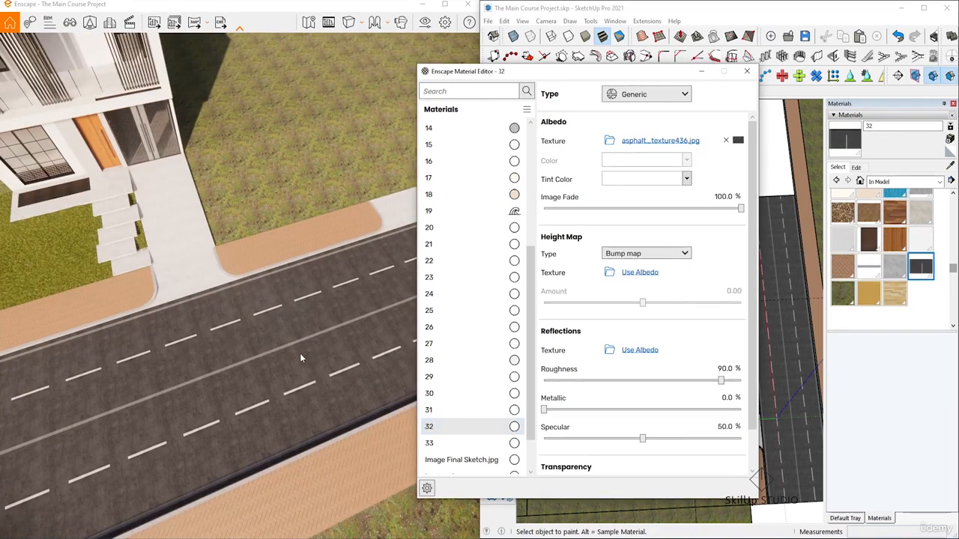
pyautogui.click(724, 369)
pyautogui.write('40')
pyautogui.click(727, 427)
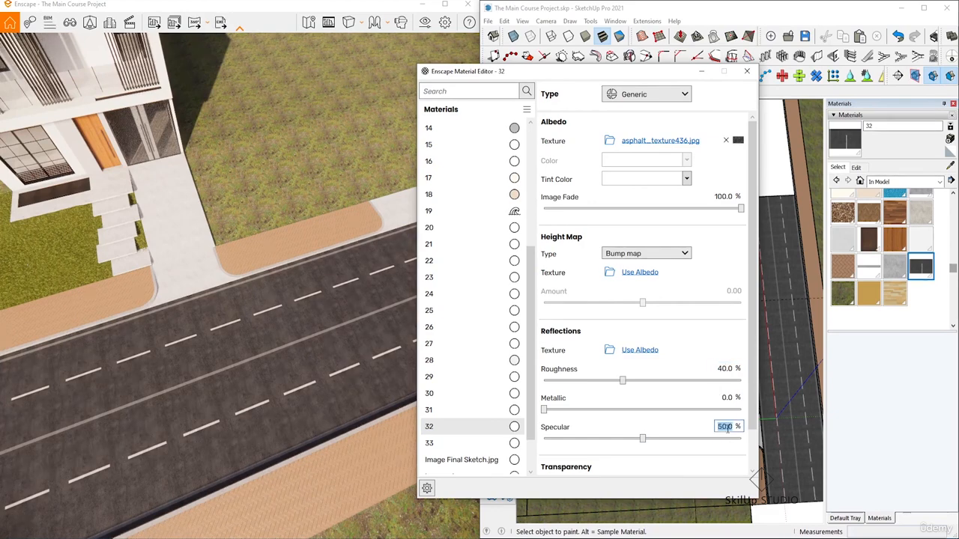
pyautogui.write('60')
pyautogui.click(723, 368)
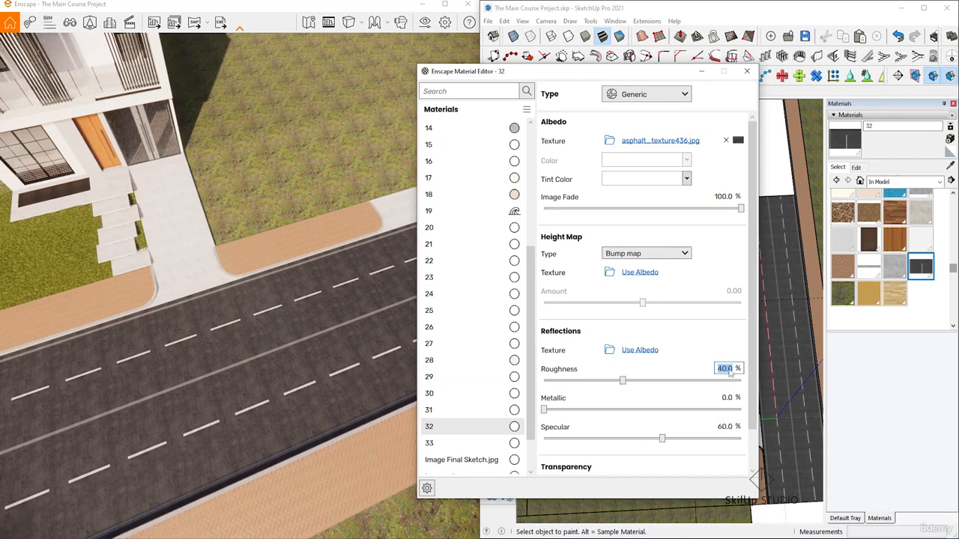
pyautogui.write('30')
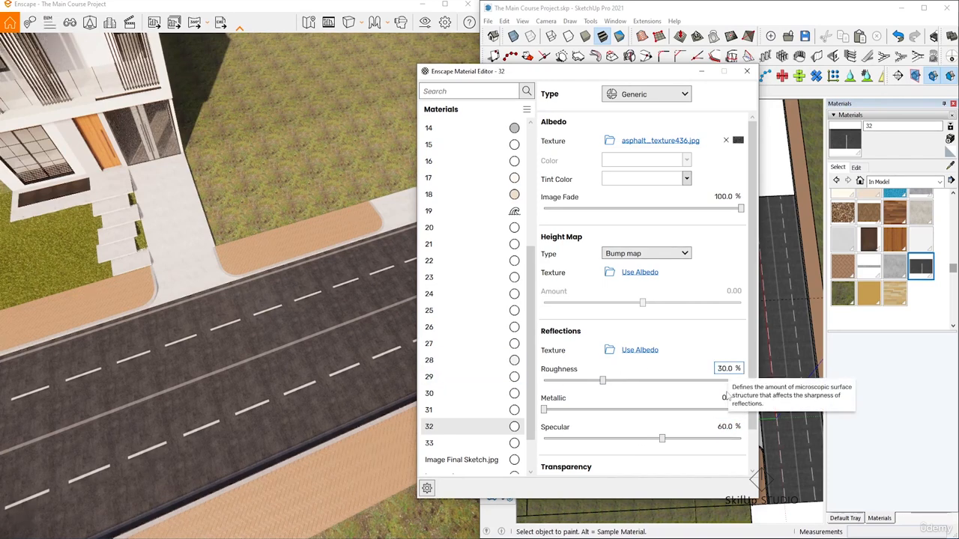
# Step: Give asphalt material 32 a bump map from its albedo texture with an amount of 1.00
pyautogui.click(641, 273)
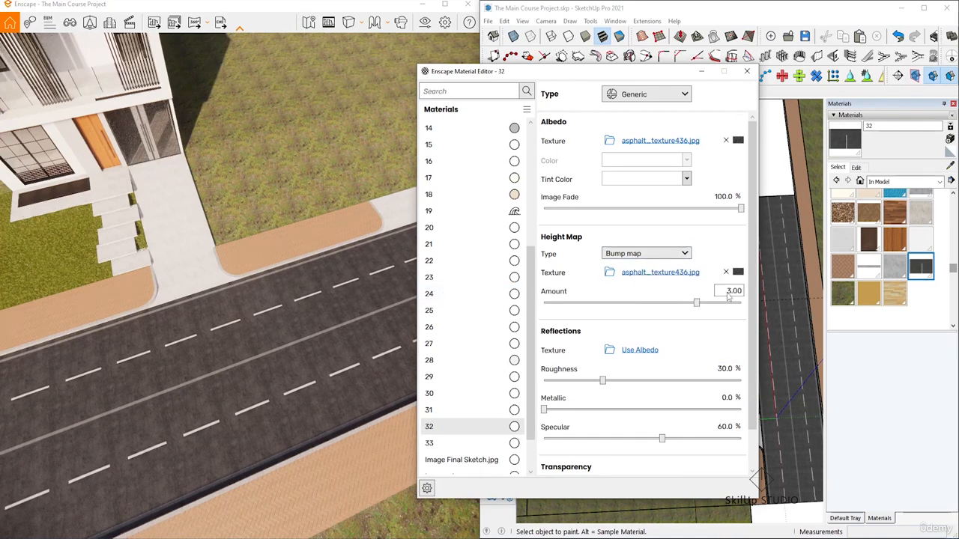
pyautogui.doubleClick(731, 292)
pyautogui.write('100')
pyautogui.scroll(-3, 329, 326)
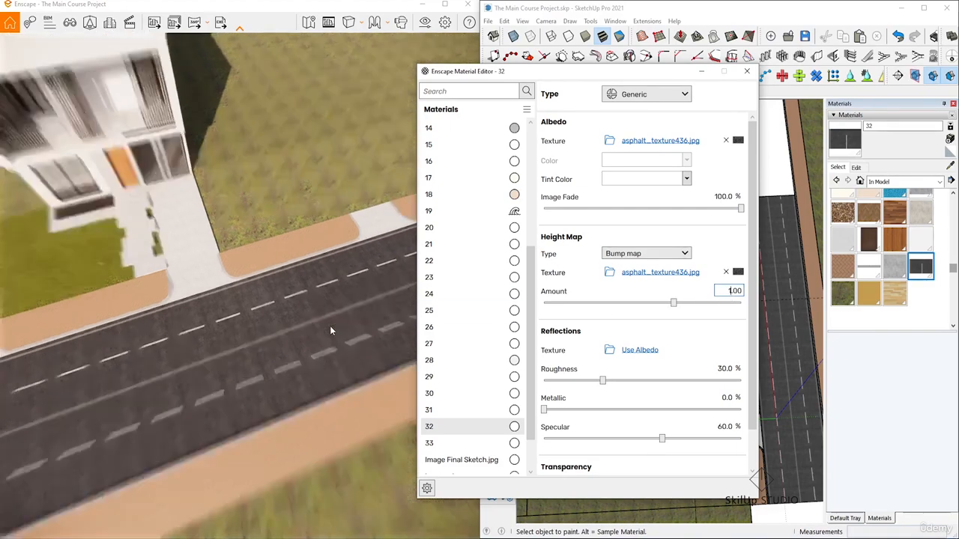
# Step: Open ground material 33 and check the grass around the house and street in the live render
pyautogui.click(454, 443)
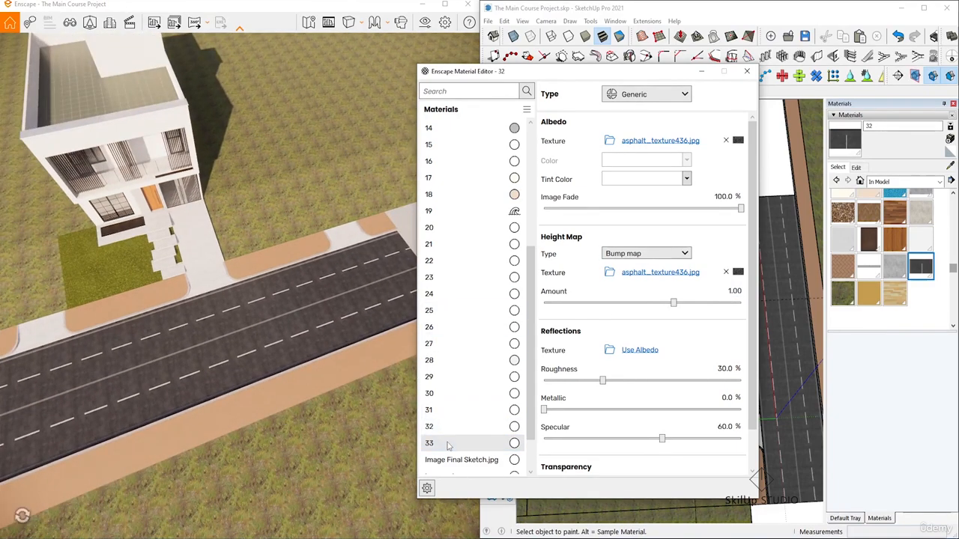
pyautogui.scroll(4, 265, 158)
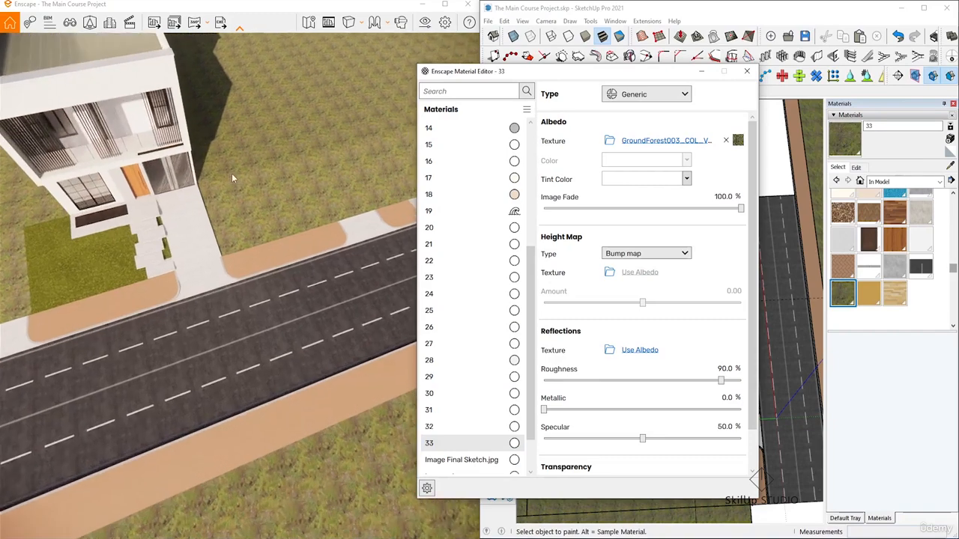
pyautogui.scroll(-2, 343, 347)
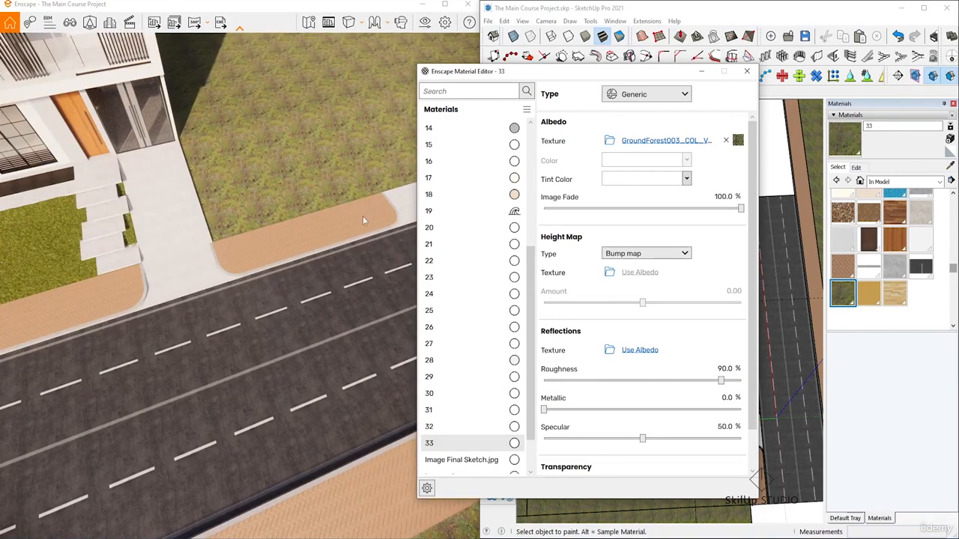
pyautogui.scroll(-2, 449, 420)
# Step: Give painting material imagem1 a normal map from its albedo texture with an intensity of 25%
pyautogui.click(442, 427)
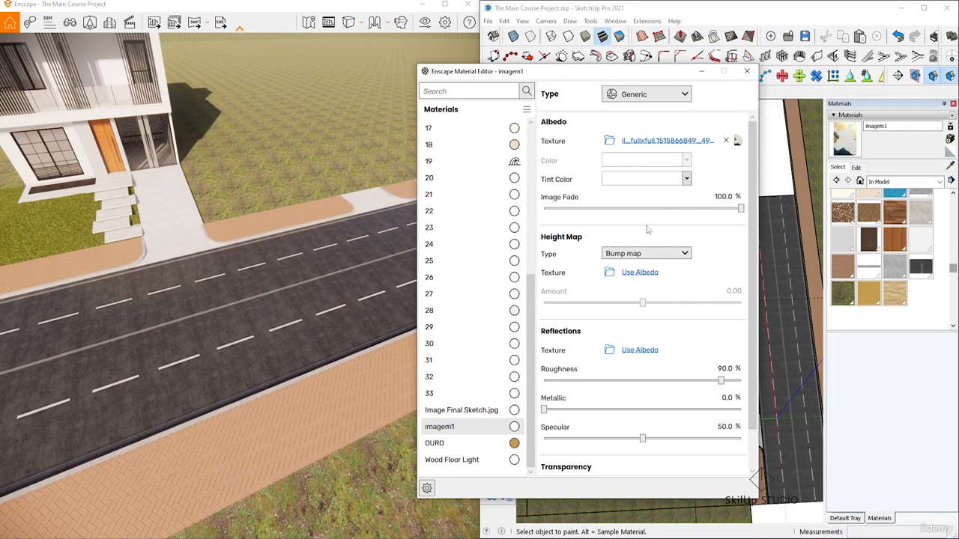
pyautogui.click(651, 254)
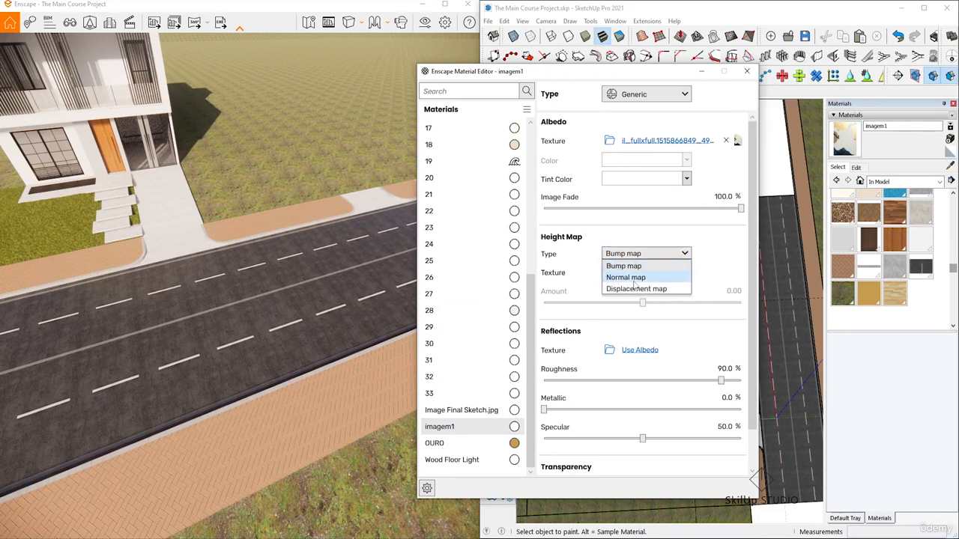
pyautogui.click(633, 266)
pyautogui.click(640, 273)
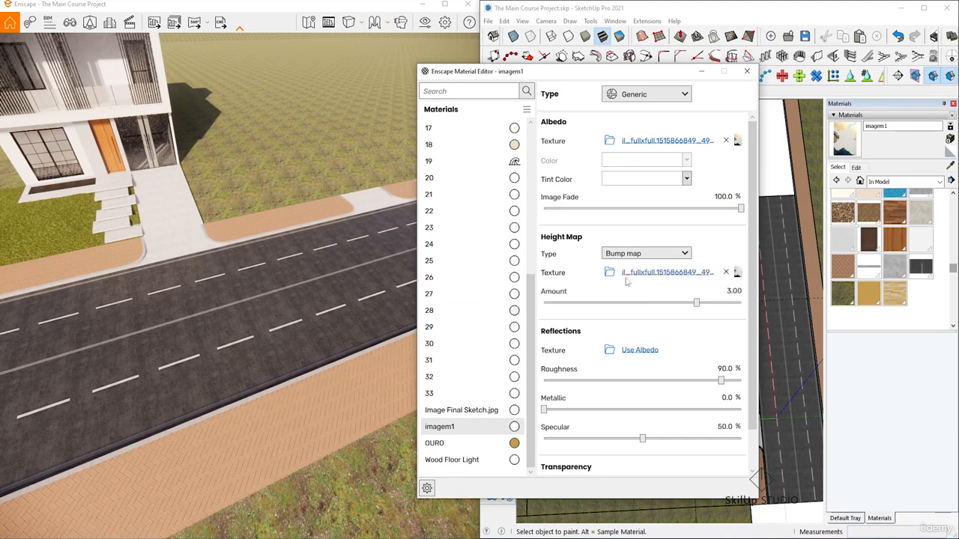
pyautogui.click(648, 253)
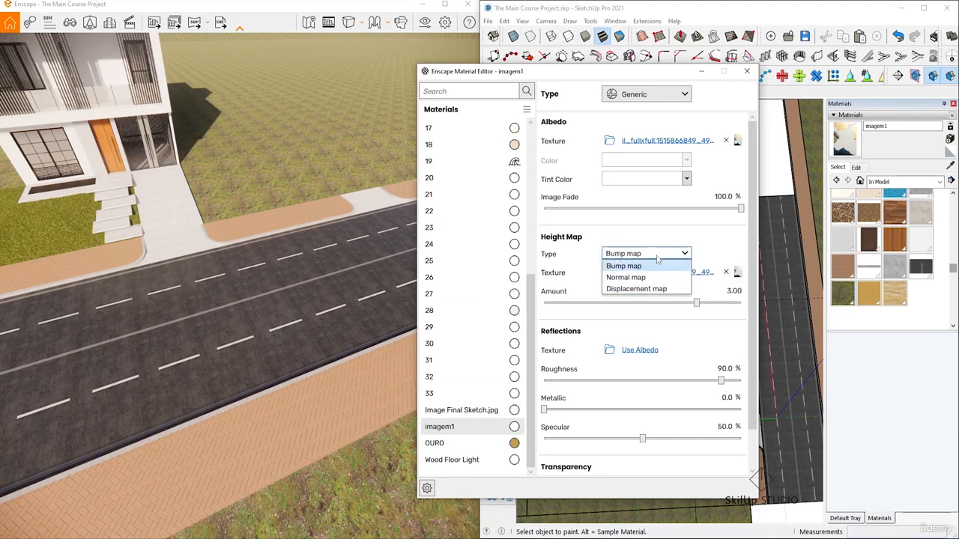
pyautogui.click(644, 278)
pyautogui.doubleClick(716, 291)
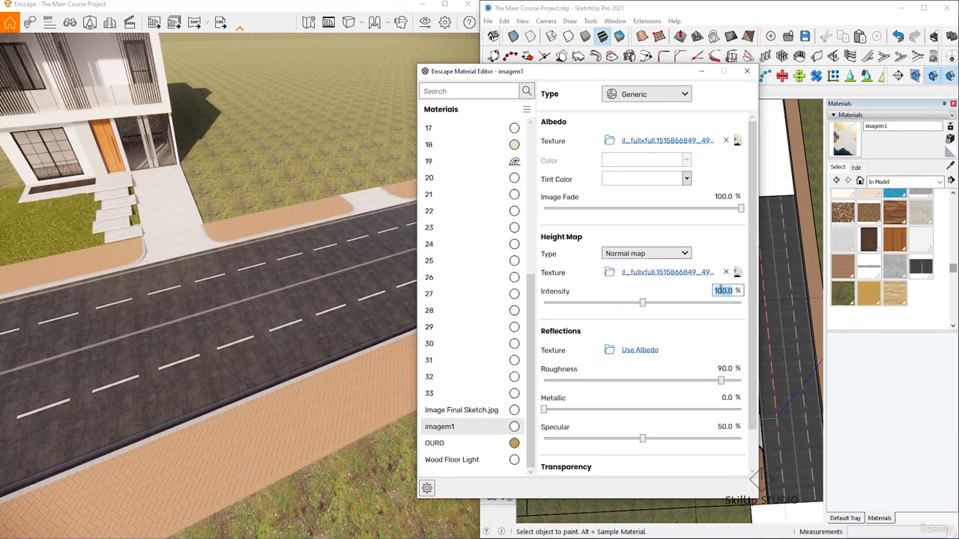
pyautogui.write('25')
pyautogui.press('Return')
# Step: Set the roughness of imagem1 to 40% and check the painting's surface in the SketchUp model
pyautogui.doubleClick(725, 369)
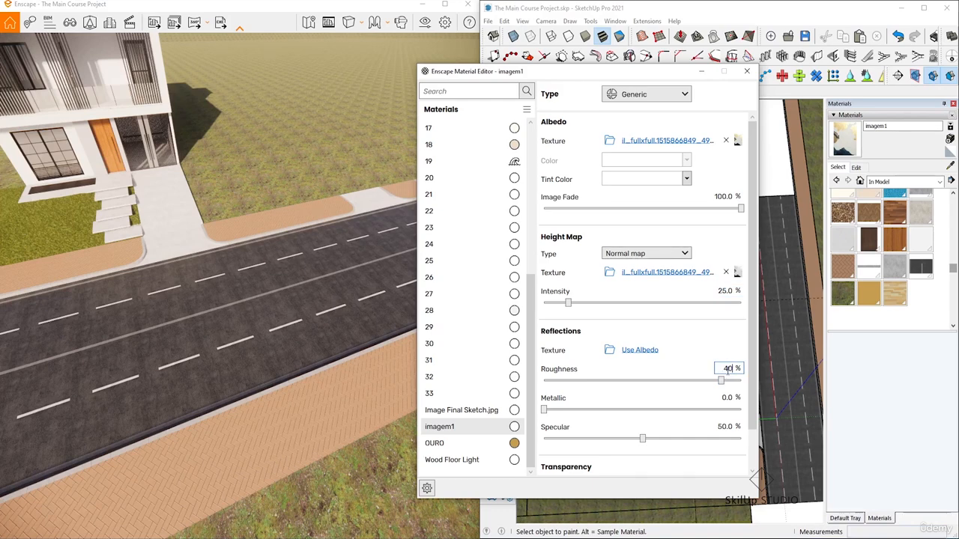
pyautogui.write('40')
pyautogui.press('Return')
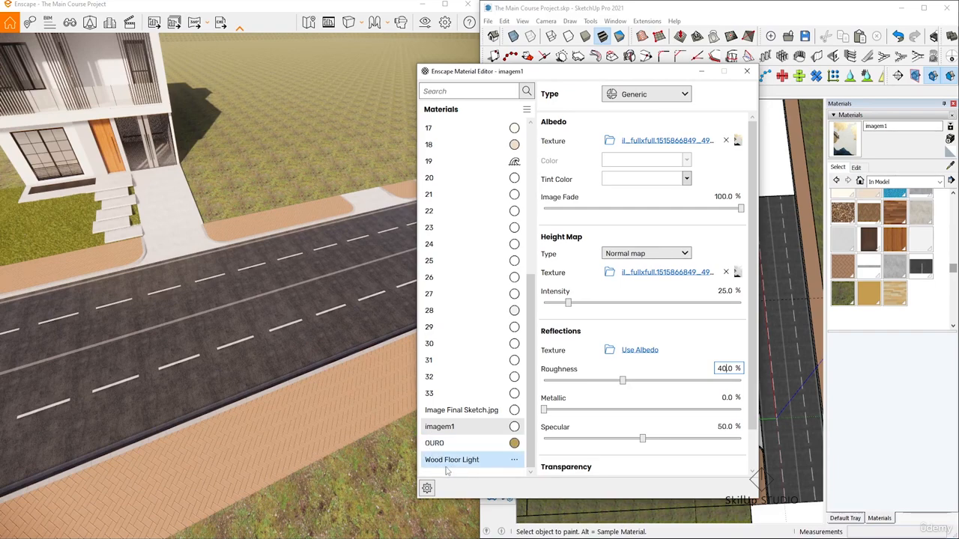
pyautogui.scroll(-3, 217, 320)
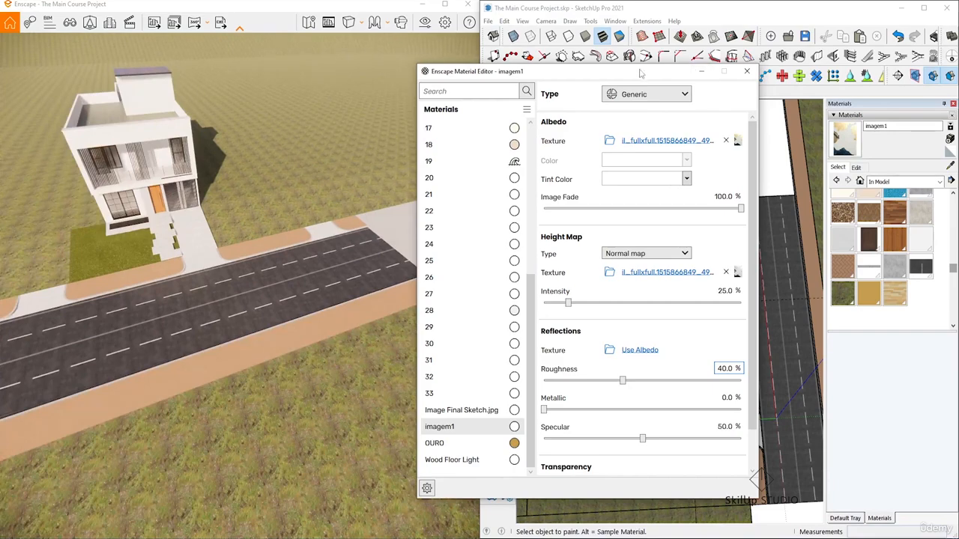
pyautogui.moveTo(642, 73); pyautogui.dragTo(387, 120)
pyautogui.scroll(1, 592, 375)
pyautogui.moveTo(760, 227); pyautogui.dragTo(763, 226, button='middle')
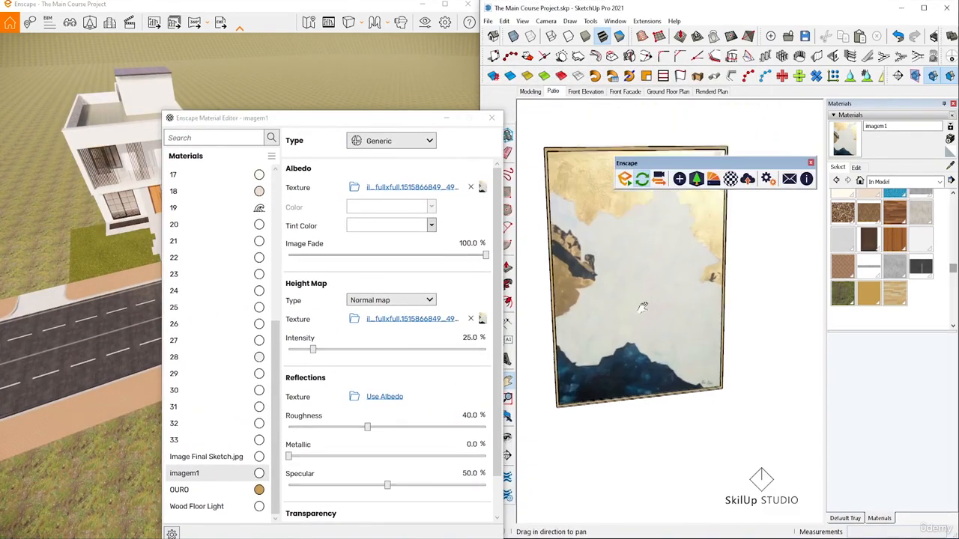
pyautogui.scroll(5, 607, 217)
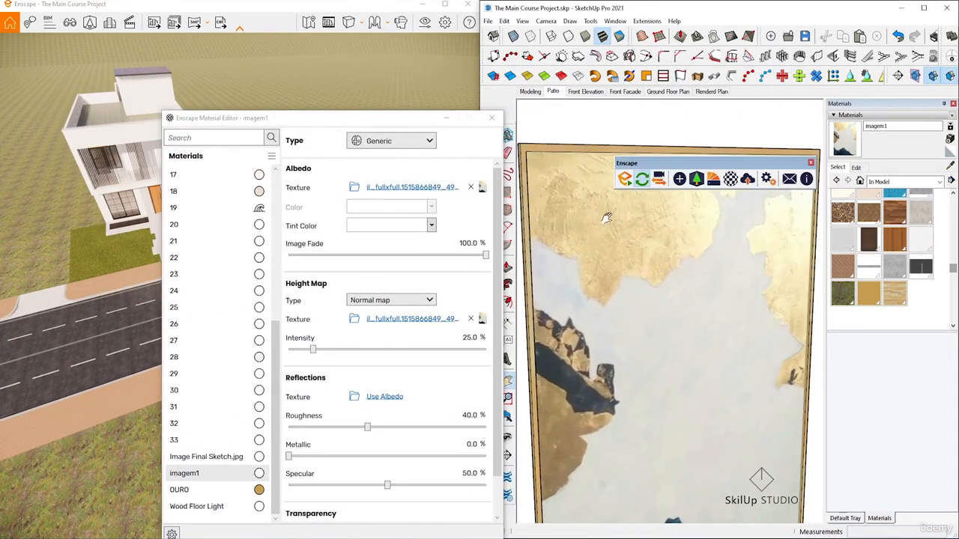
pyautogui.moveTo(577, 270); pyautogui.dragTo(639, 272)
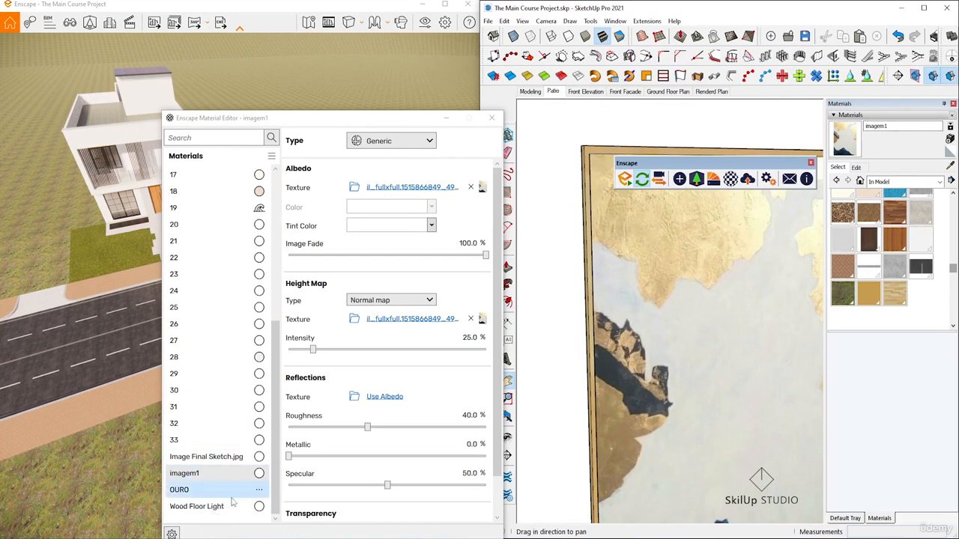
# Step: Delete the Wood Floor Light material from the model, replacing its use with the default material
pyautogui.rightClick(894, 300)
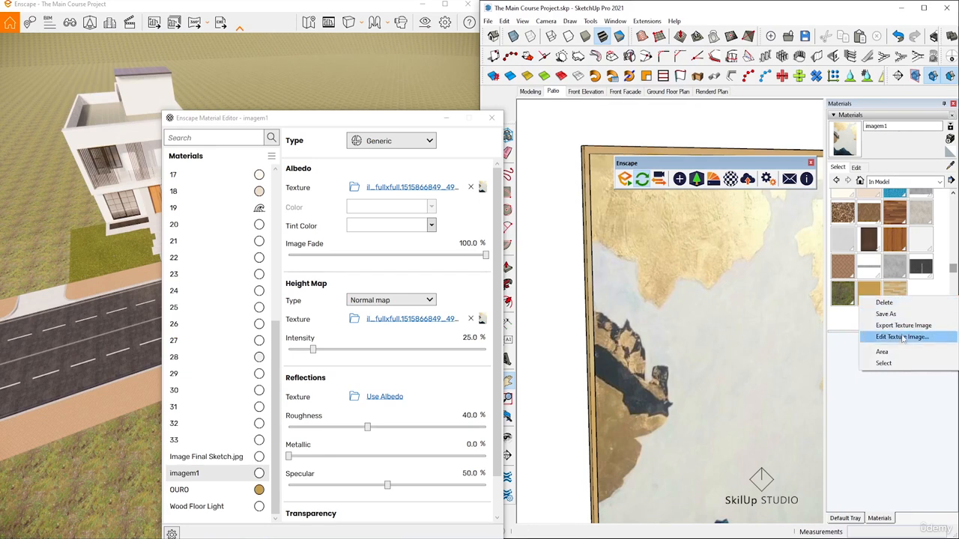
pyautogui.click(907, 304)
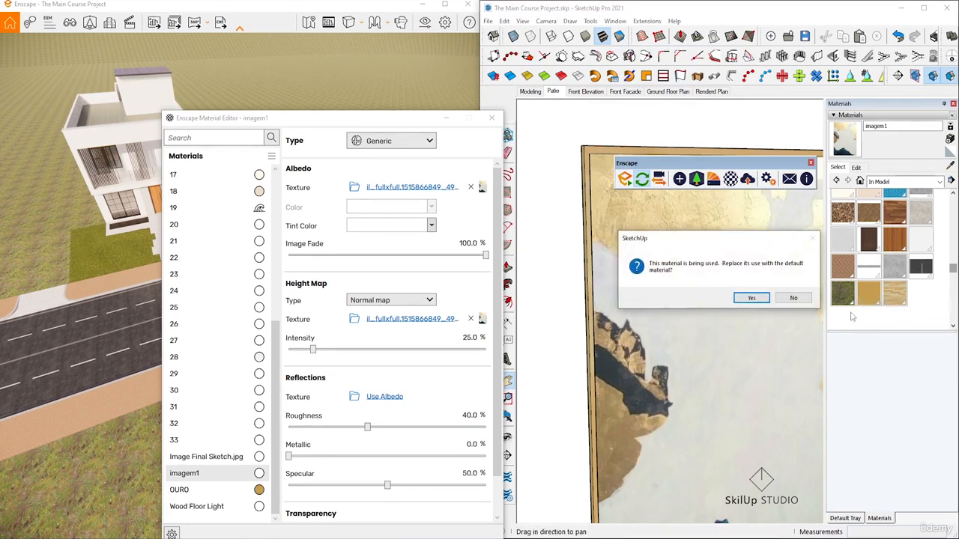
pyautogui.click(751, 297)
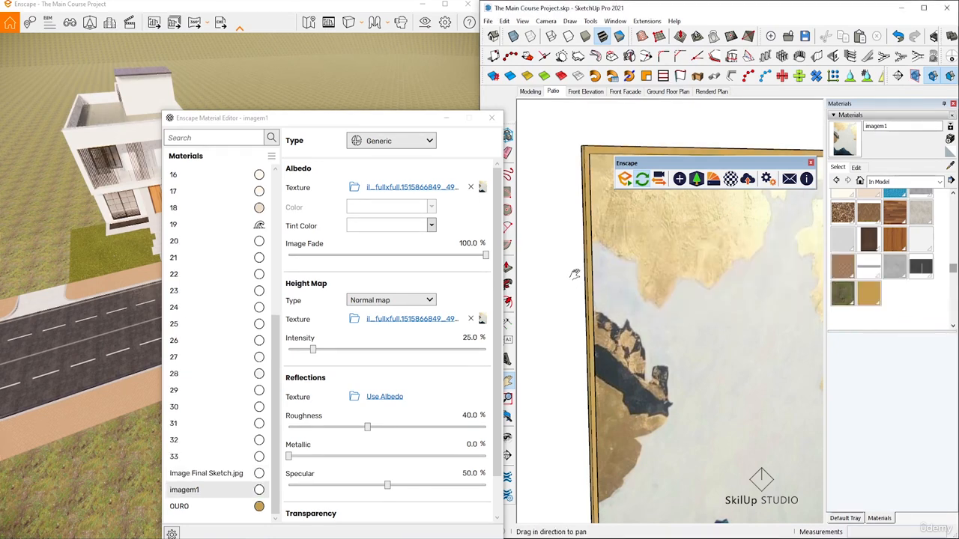
# Step: Examine the painting and its gold frame up close and from the side in the SketchUp model
pyautogui.scroll(-2, 574, 271)
pyautogui.moveTo(626, 272)
pyautogui.mouseDown()
pyautogui.moveTo(571, 245)
pyautogui.moveTo(549, 214)
pyautogui.moveTo(661, 251)
pyautogui.mouseUp()
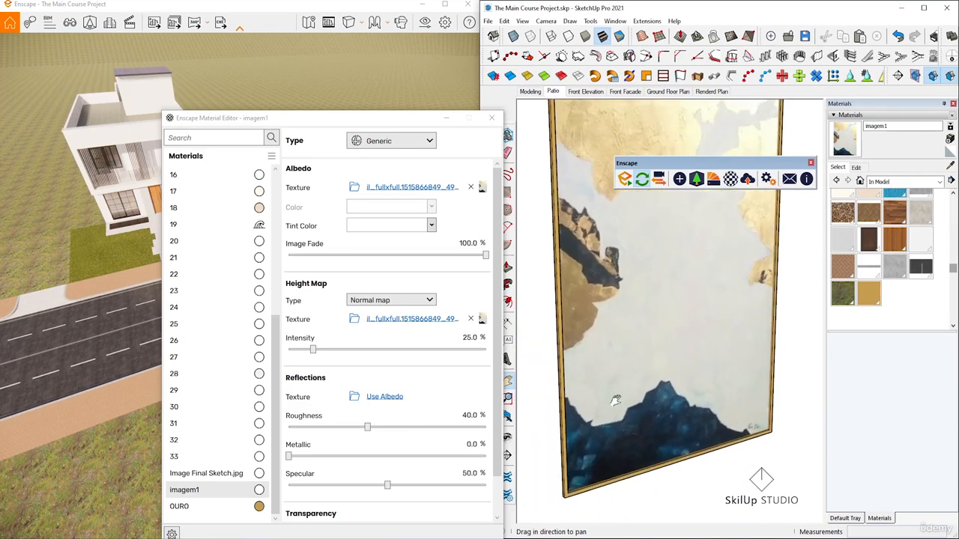
pyautogui.scroll(1, 590, 479)
pyautogui.scroll(-1, 649, 360)
pyautogui.moveTo(650, 357); pyautogui.dragTo(632, 345)
pyautogui.moveTo(610, 315); pyautogui.dragTo(567, 402)
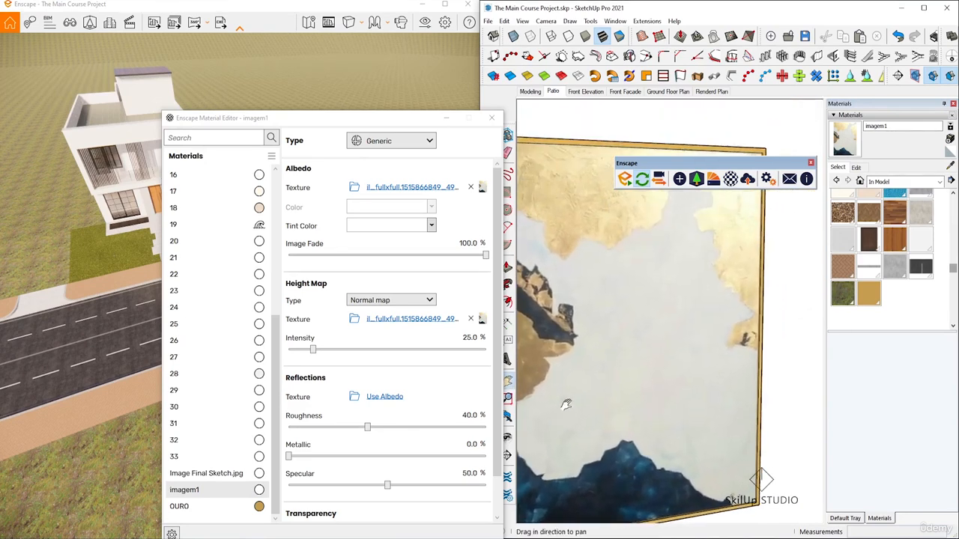
pyautogui.scroll(1, 705, 300)
pyautogui.moveTo(723, 272)
pyautogui.mouseDown(button='middle')
pyautogui.moveTo(494, 296)
pyautogui.moveTo(588, 298)
pyautogui.mouseUp(button='middle')
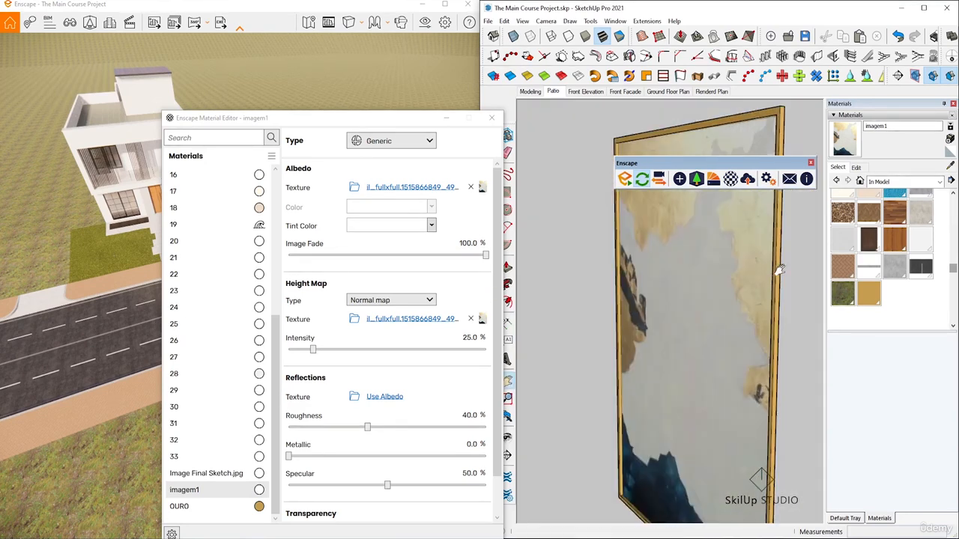
pyautogui.moveTo(780, 270); pyautogui.dragTo(788, 335)
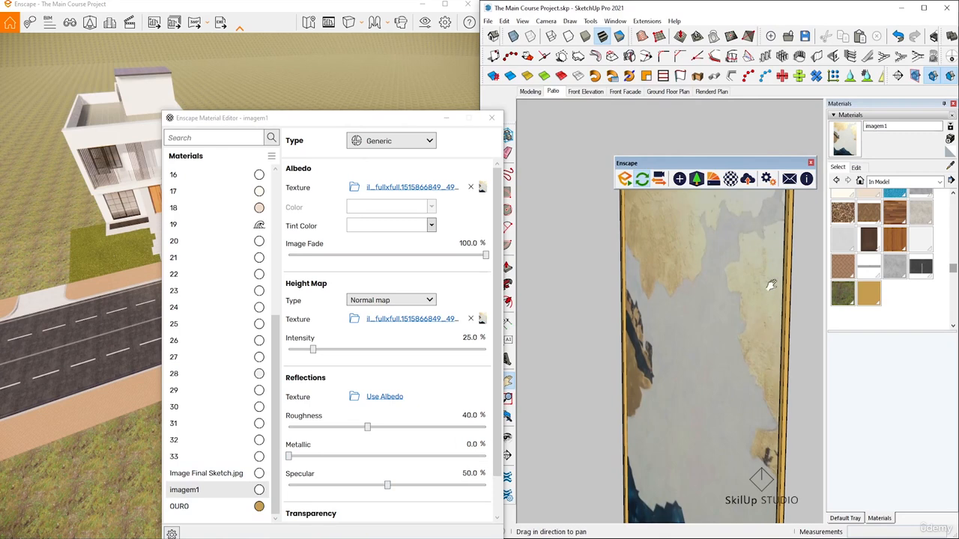
# Step: Set the roughness of gold frame material OURO to 40% and its specular to 70%
pyautogui.click(187, 506)
pyautogui.click(472, 416)
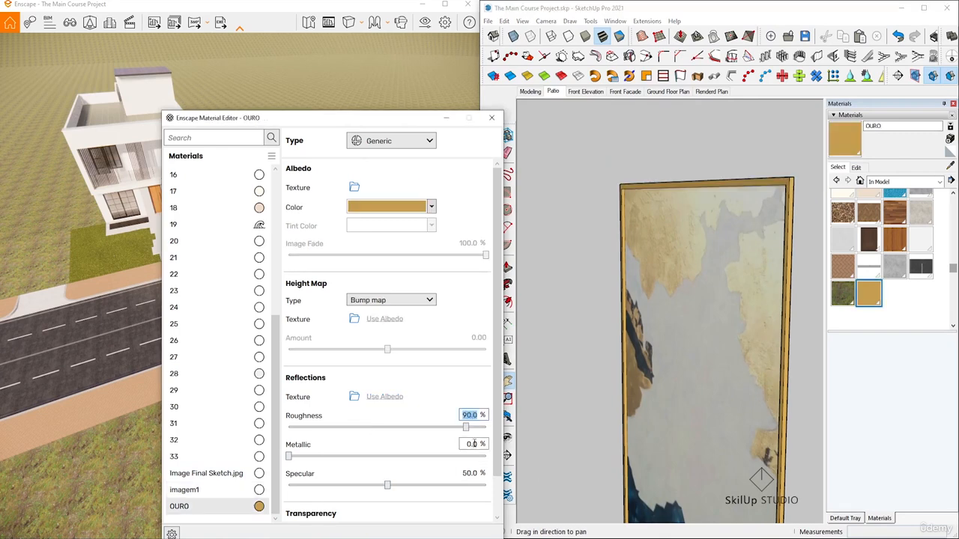
pyautogui.write('40')
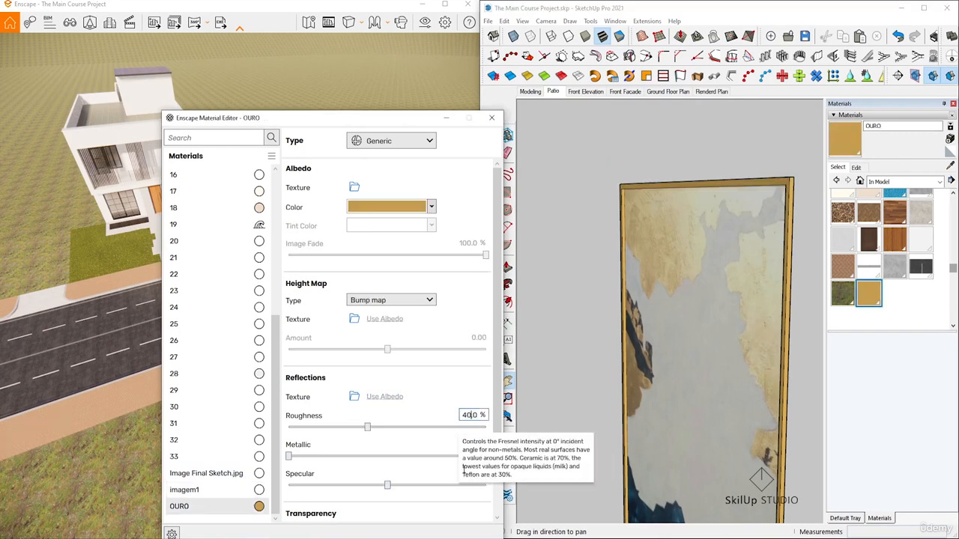
pyautogui.click(469, 473)
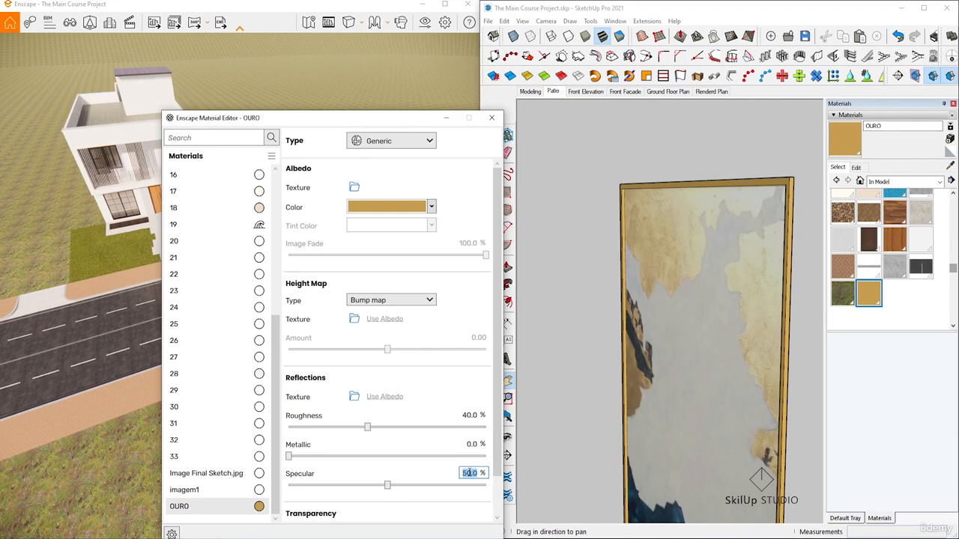
pyautogui.write('70')
# Step: Create a new off-white material named 34 with HLS hue 40, saturation 10 and lightness 95 for the ceiling recess
pyautogui.moveTo(603, 242); pyautogui.dragTo(616, 263)
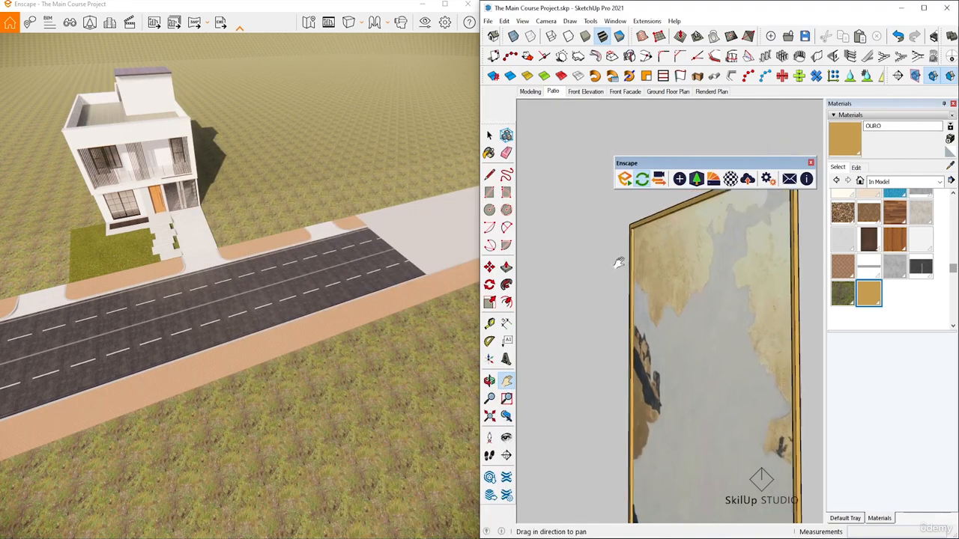
pyautogui.moveTo(539, 195)
pyautogui.mouseDown()
pyautogui.moveTo(584, 277)
pyautogui.moveTo(593, 268)
pyautogui.moveTo(637, 278)
pyautogui.mouseUp()
pyautogui.moveTo(637, 278)
pyautogui.mouseDown(button='middle')
pyautogui.moveTo(580, 227)
pyautogui.moveTo(574, 250)
pyautogui.mouseUp(button='middle')
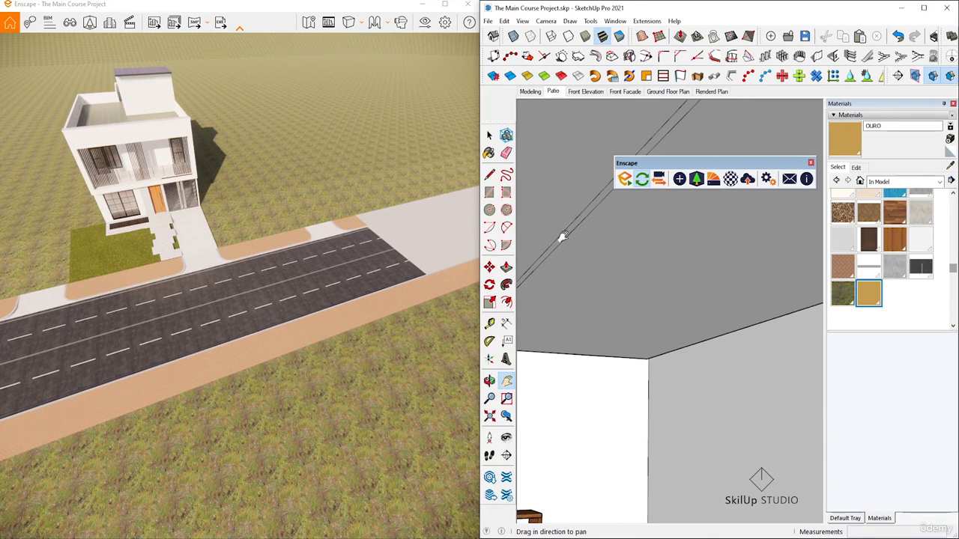
pyautogui.moveTo(563, 236); pyautogui.dragTo(597, 281, button='middle')
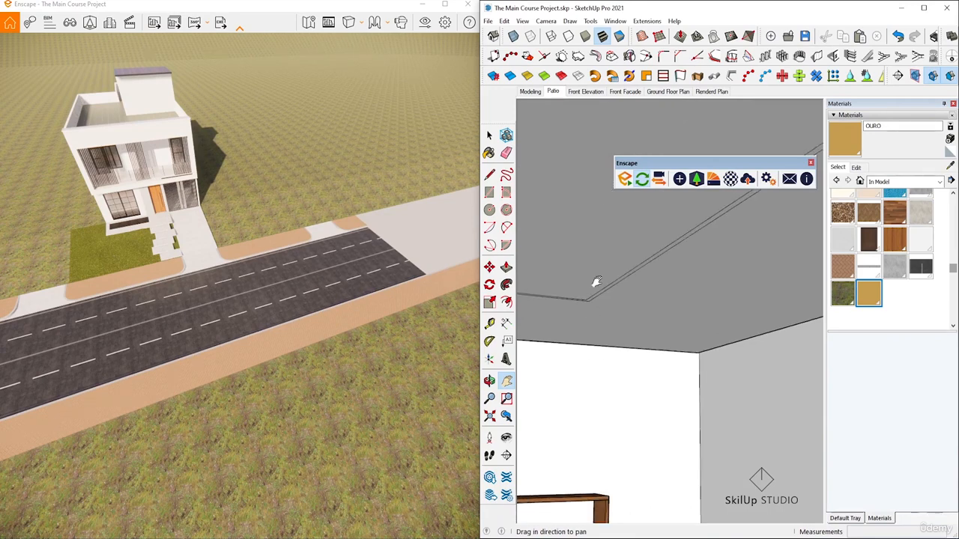
pyautogui.click(950, 141)
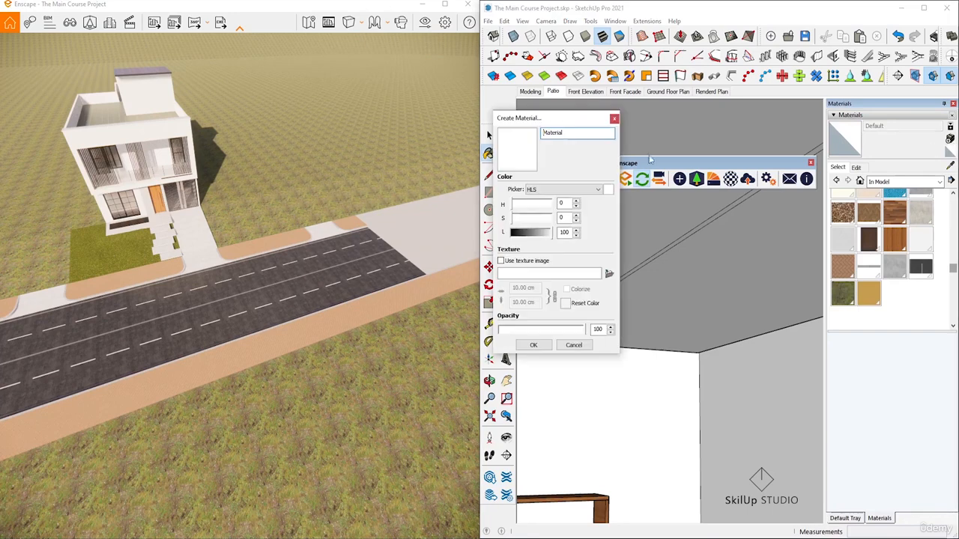
pyautogui.moveTo(577, 132); pyautogui.dragTo(539, 132)
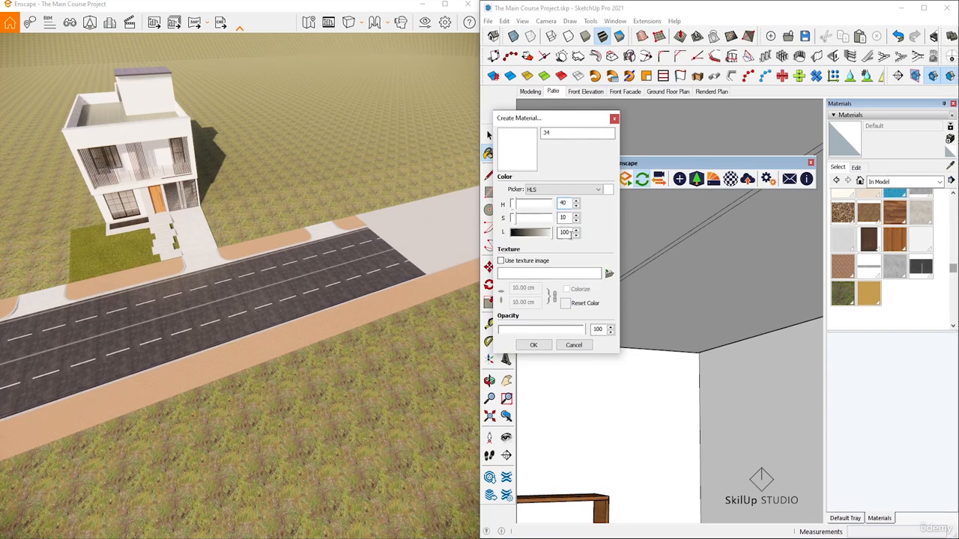
pyautogui.write('95')
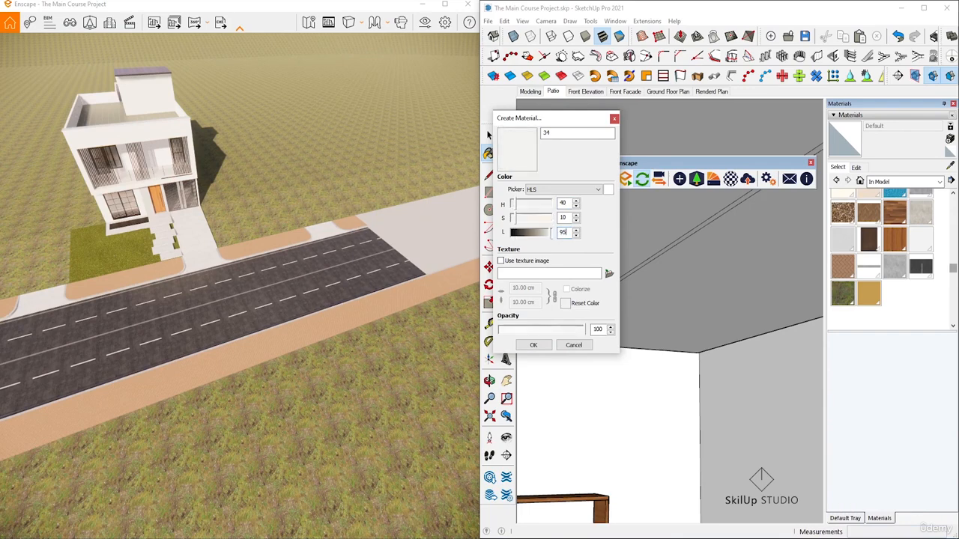
pyautogui.click(534, 345)
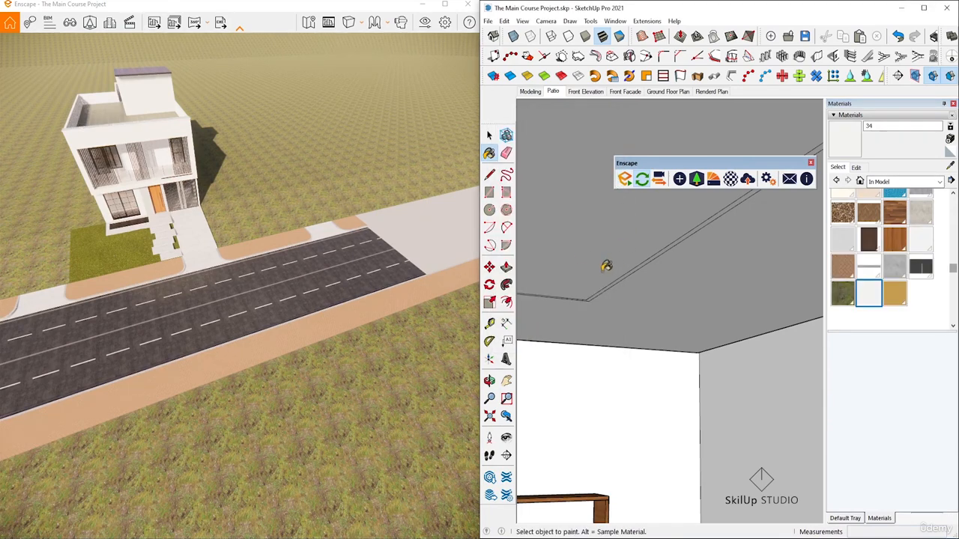
# Step: Paint the narrow strip face in the ceiling with material 34 inside its group, and leave the group
pyautogui.moveTo(676, 255)
pyautogui.mouseDown(button='middle')
pyautogui.moveTo(655, 265)
pyautogui.moveTo(637, 236)
pyautogui.mouseUp(button='middle')
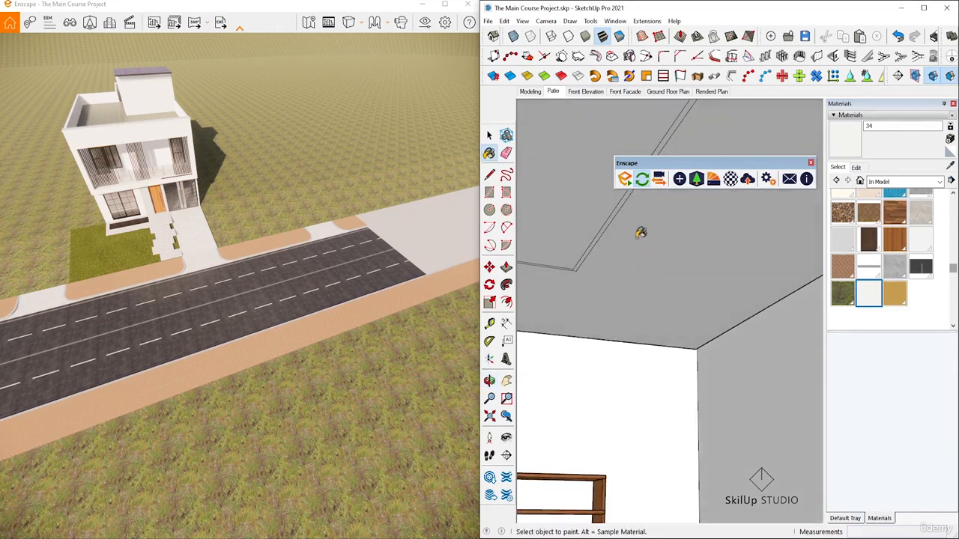
pyautogui.press('space')
pyautogui.doubleClick(602, 237)
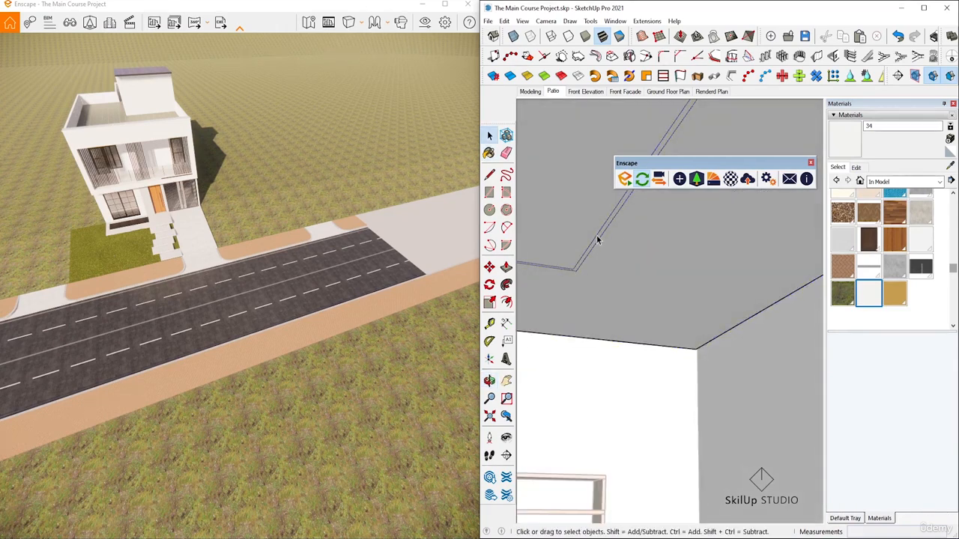
pyautogui.click(596, 238)
pyautogui.scroll(2, 597, 239)
pyautogui.click(597, 242)
pyautogui.scroll(1, 597, 242)
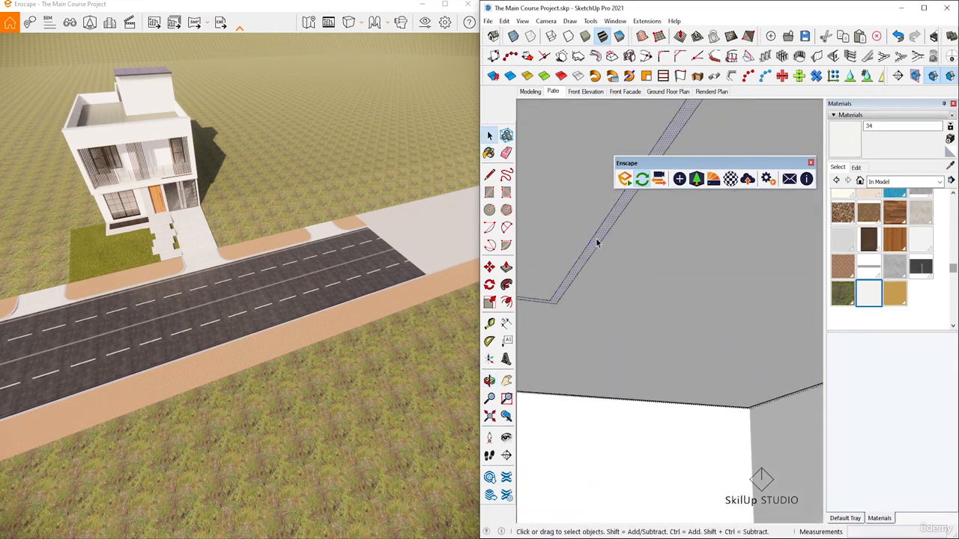
pyautogui.press('b')
pyautogui.click(597, 242)
pyautogui.press('space')
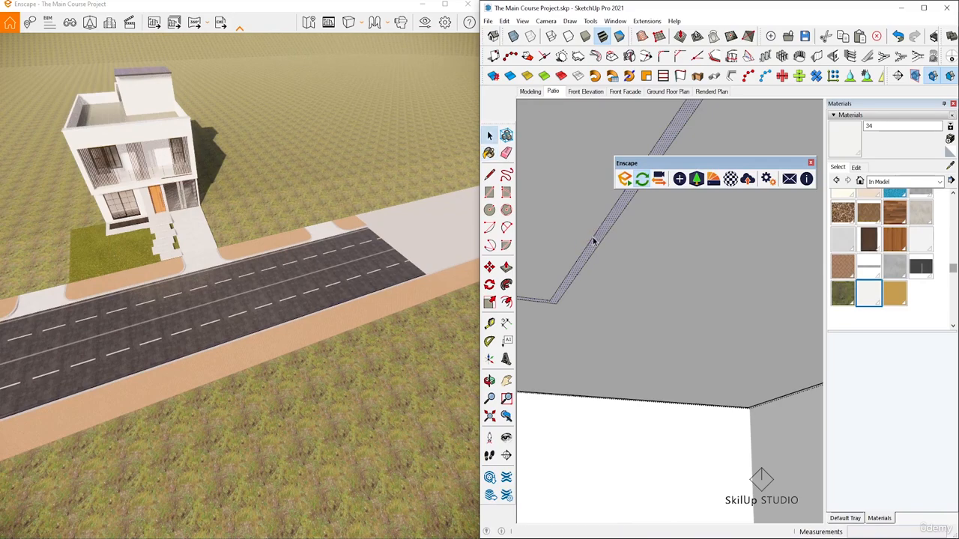
pyautogui.scroll(-1, 626, 243)
pyautogui.moveTo(644, 247); pyautogui.dragTo(631, 275, button='middle')
pyautogui.click(632, 275)
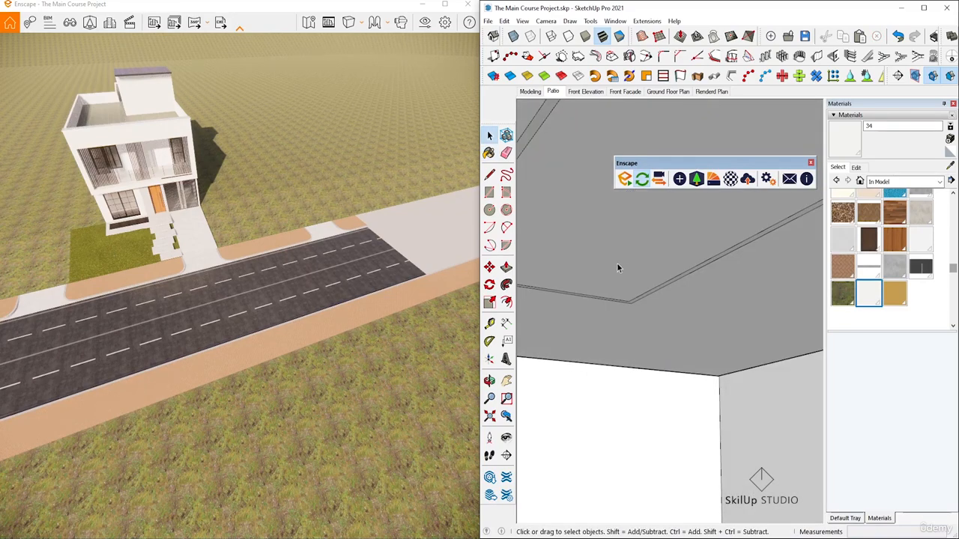
# Step: Open the Enscape material editor and locate material 34 for editing
pyautogui.click(731, 178)
pyautogui.moveTo(343, 122); pyautogui.dragTo(400, 21)
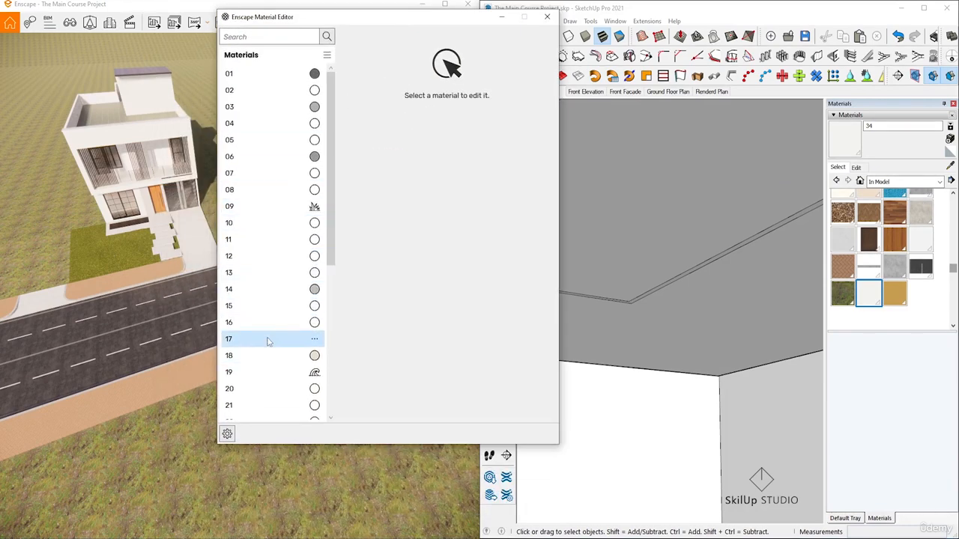
pyautogui.scroll(-1, 333, 279)
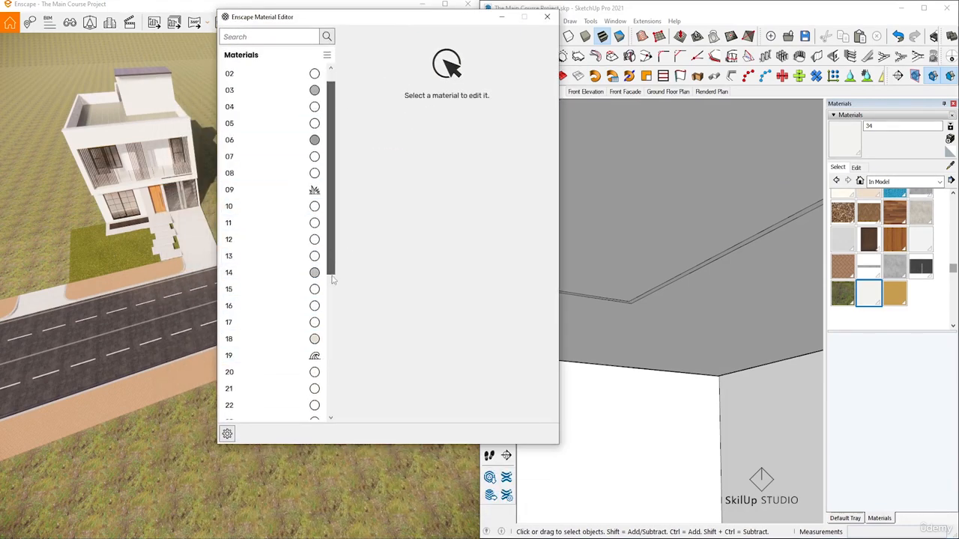
pyautogui.scroll(-5, 332, 279)
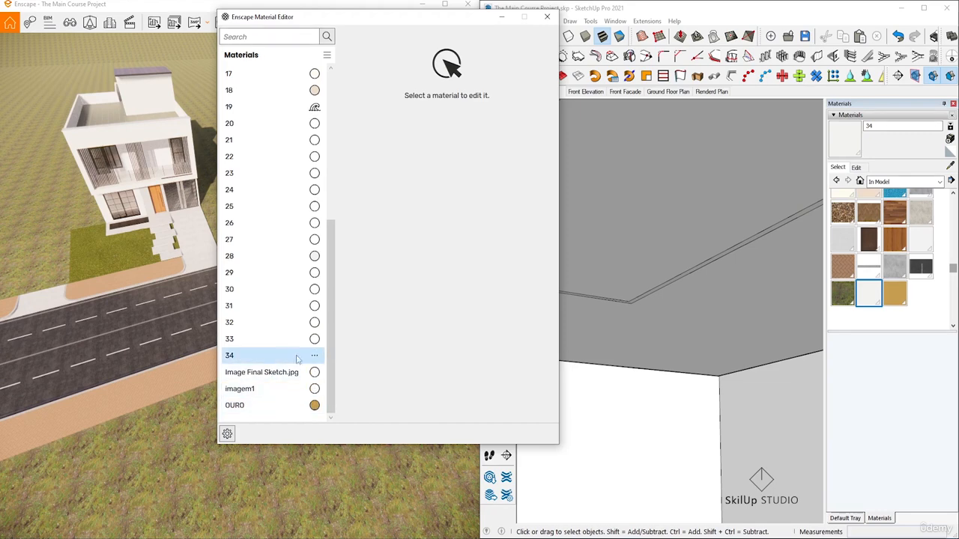